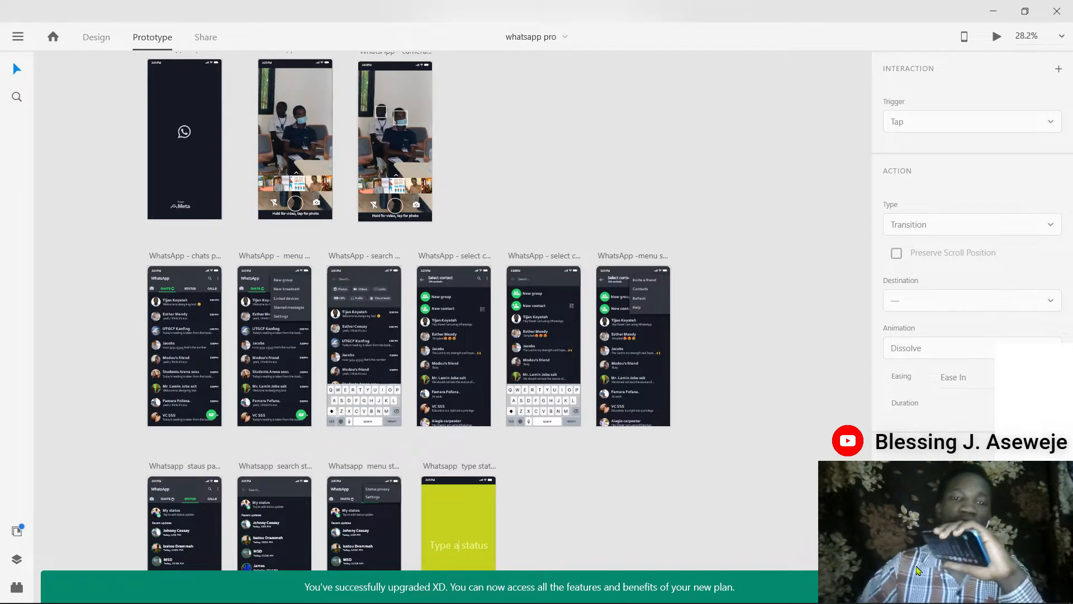
# Switch the document to Design mode with the chats panel artboards in close view.
pyautogui.moveTo(939, 600)
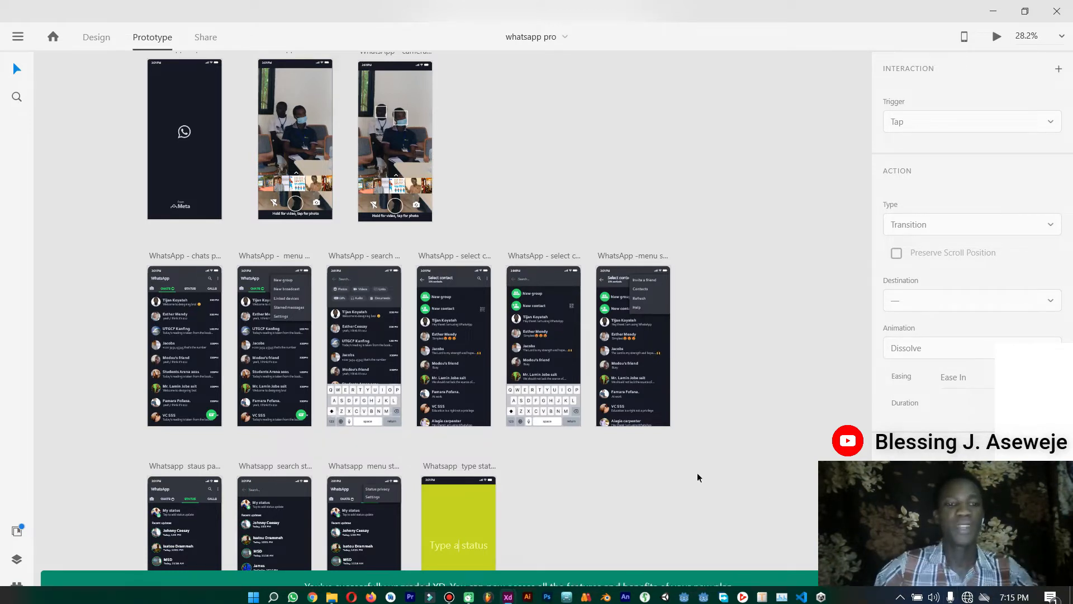
pyautogui.scroll(5, 168, 299)
pyautogui.scroll(-4, 278, 334)
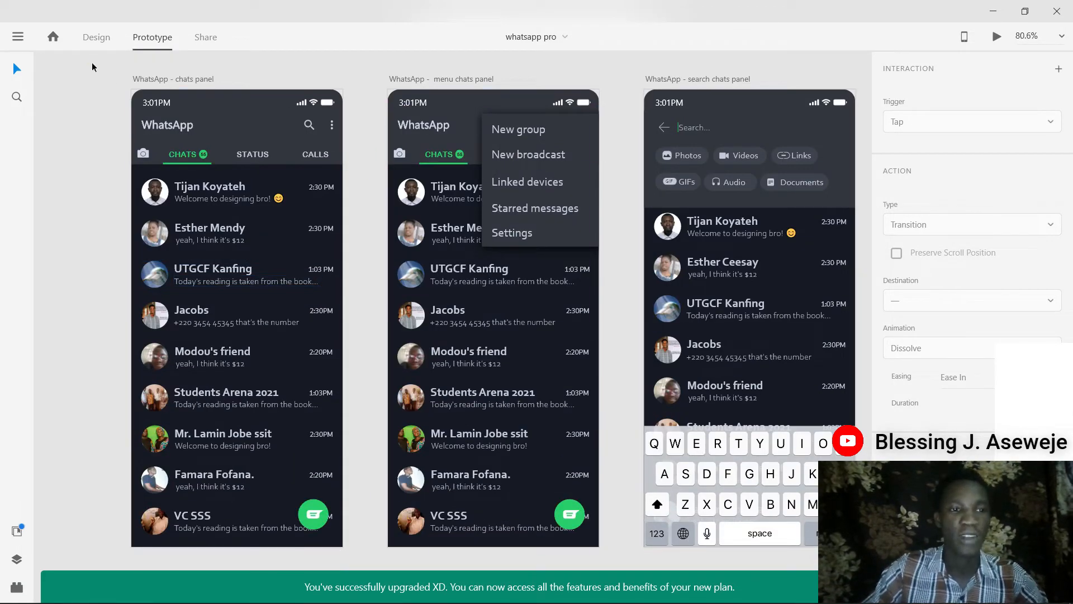
pyautogui.moveTo(92, 63); pyautogui.dragTo(334, 453)
pyautogui.click(109, 223)
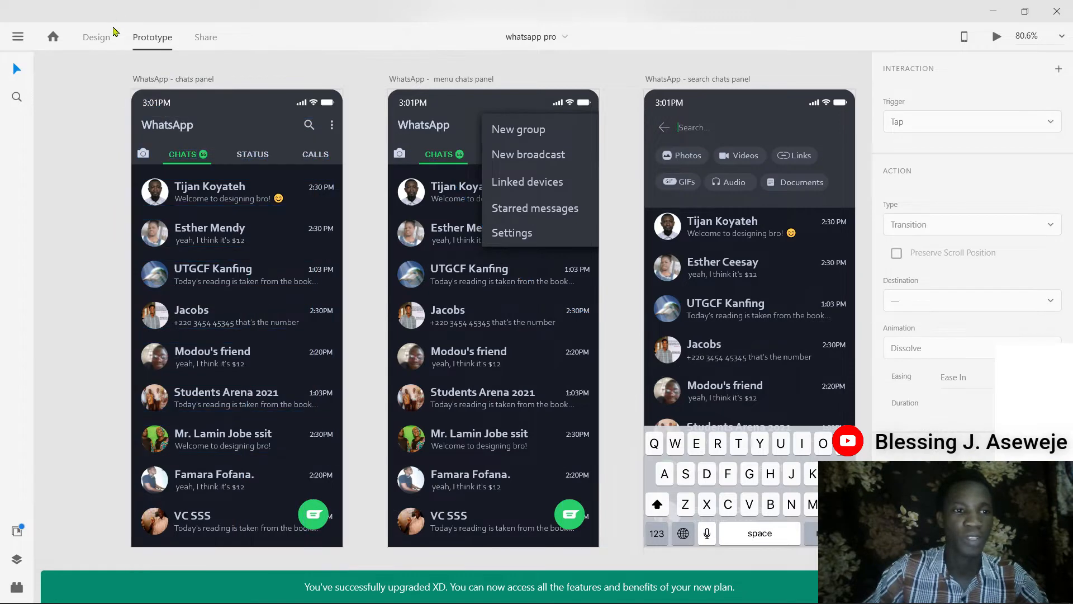
pyautogui.click(96, 37)
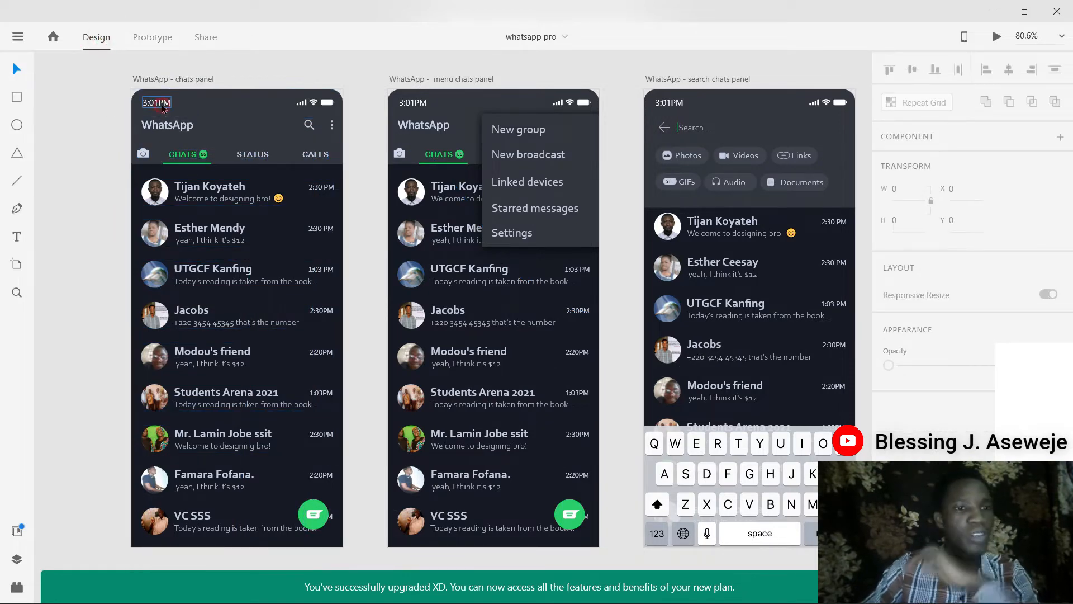
# Inspect the chats panel's WhatsApp title, search icon, menu icon and first chat row by selecting each in turn.
pyautogui.click(167, 126)
pyautogui.doubleClick(173, 127)
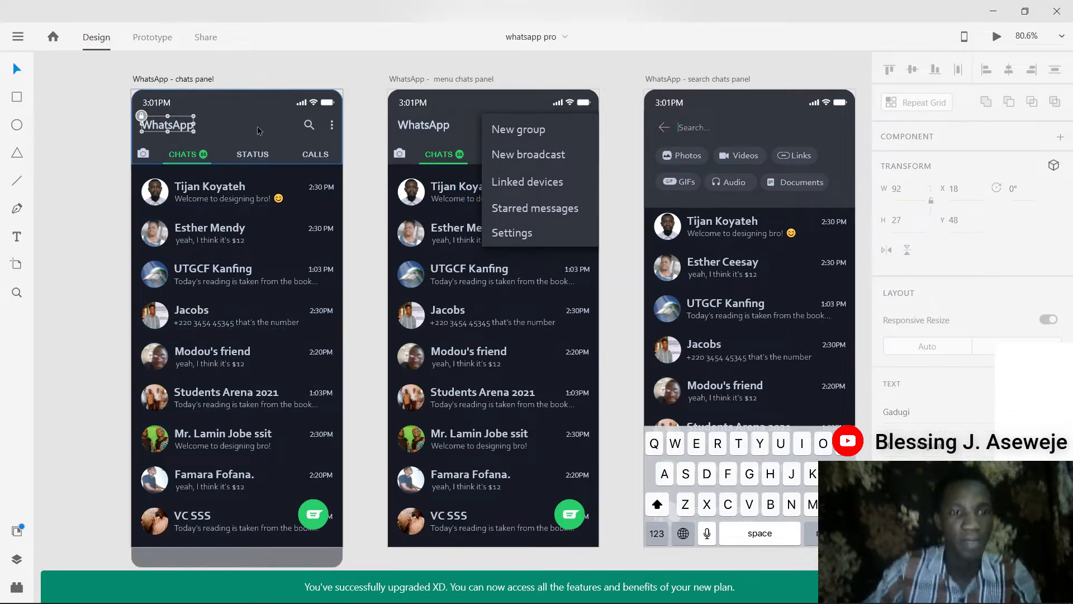
pyautogui.click(307, 124)
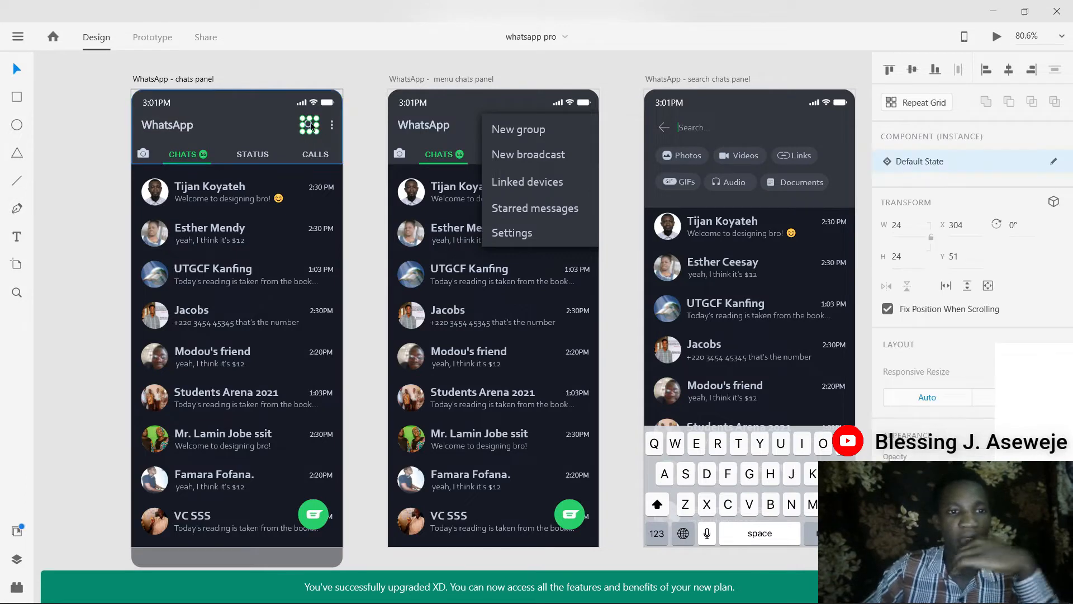
pyautogui.click(333, 124)
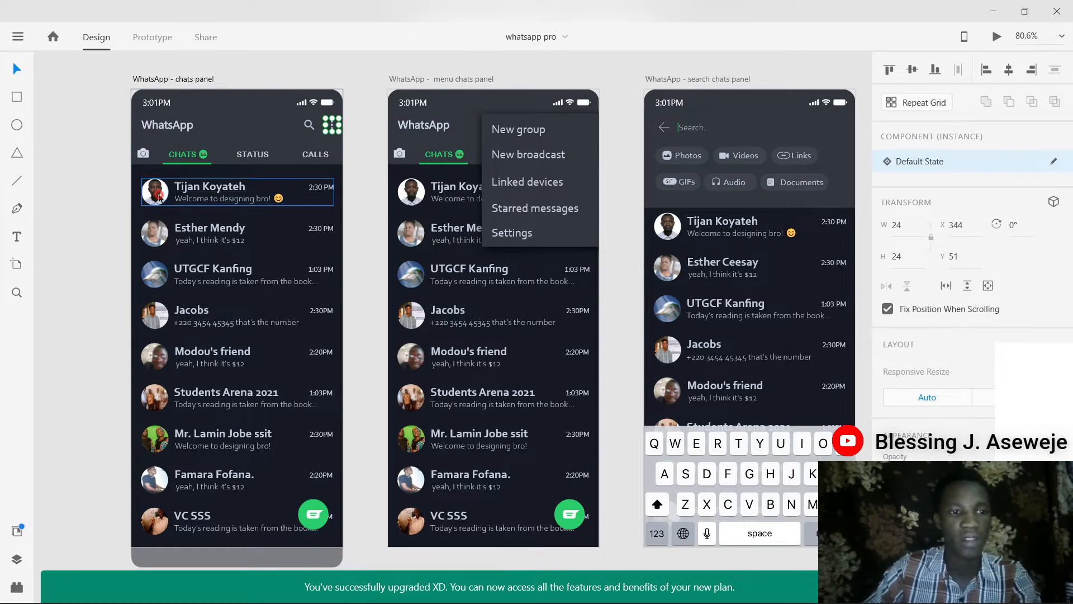
pyautogui.click(160, 196)
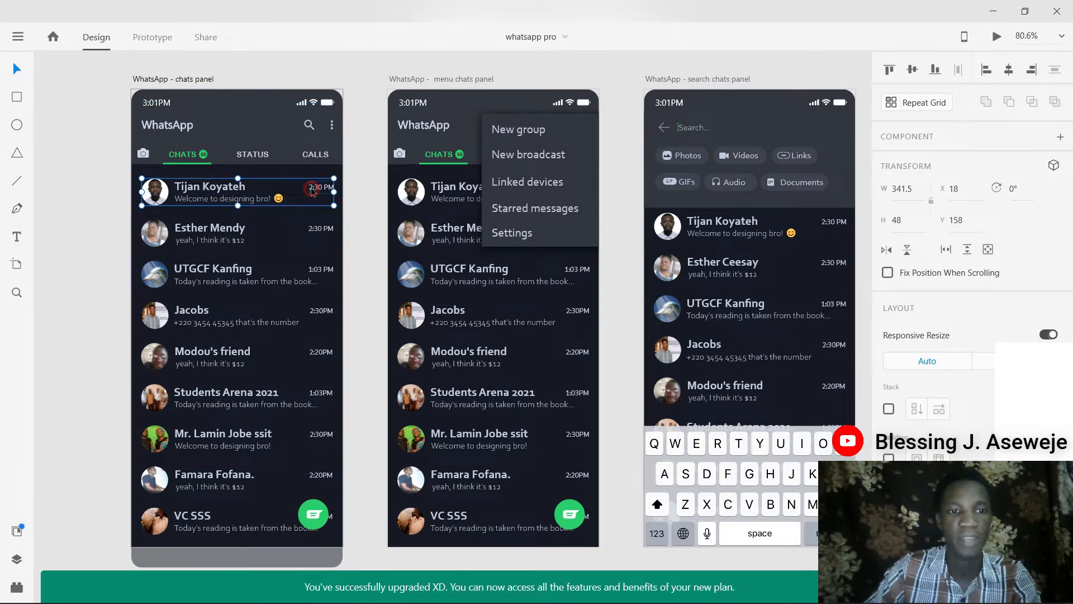
pyautogui.scroll(-1, 311, 252)
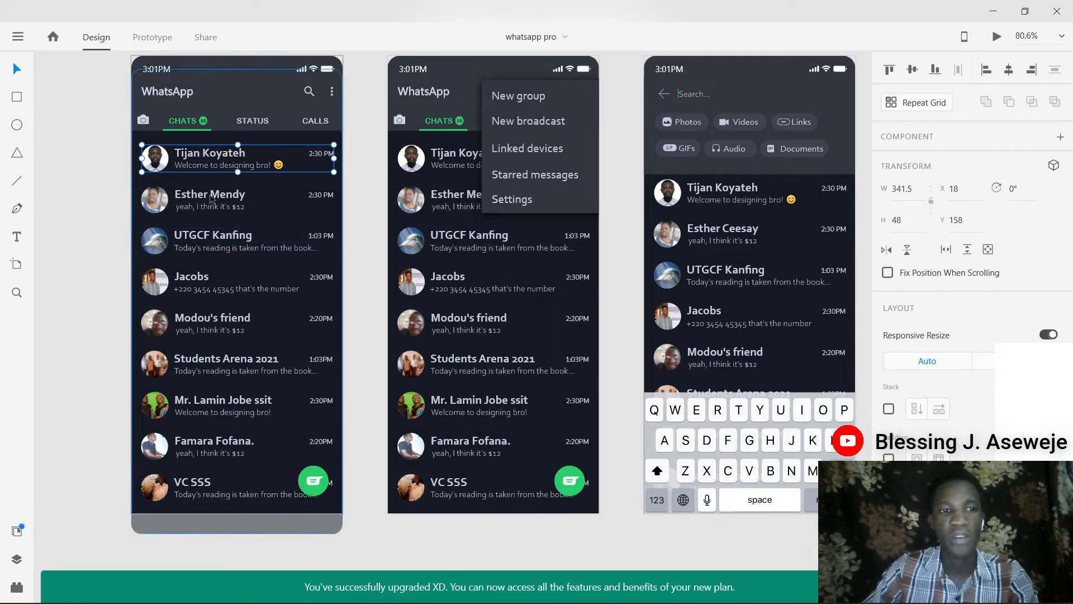
pyautogui.scroll(1, 140, 112)
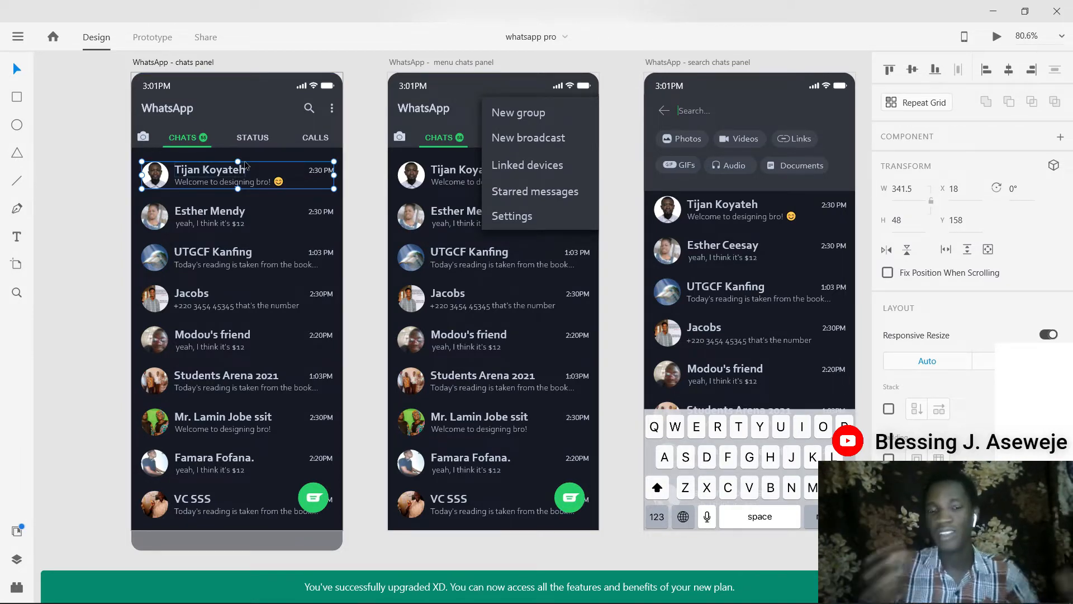
# Survey all the artboard rows, covering the splash and camera, chats, status and calls screens.
pyautogui.scroll(-5, 611, 283)
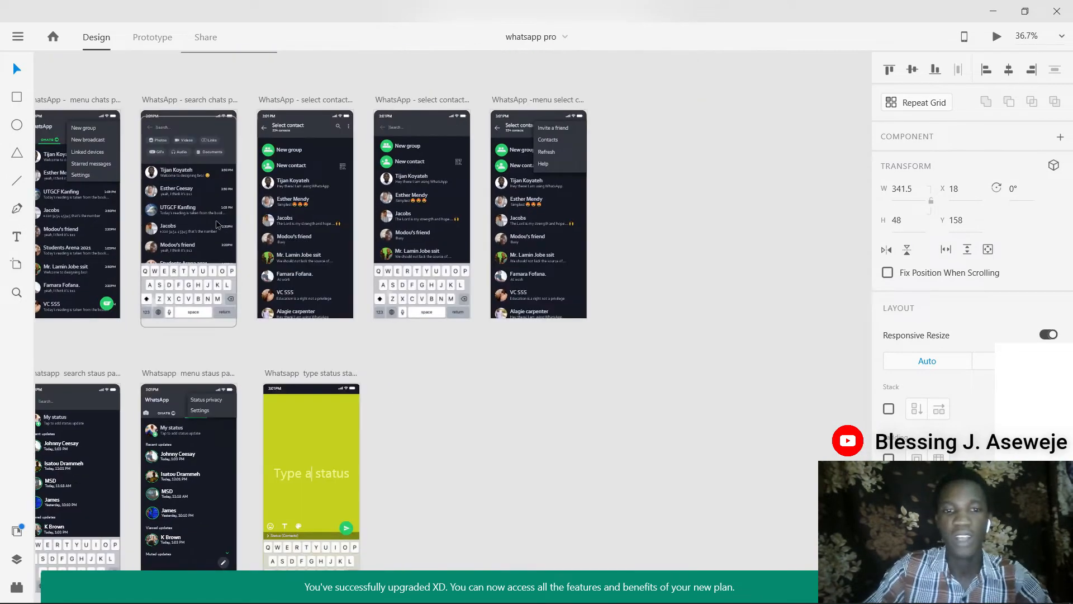
pyautogui.scroll(-3, 217, 224)
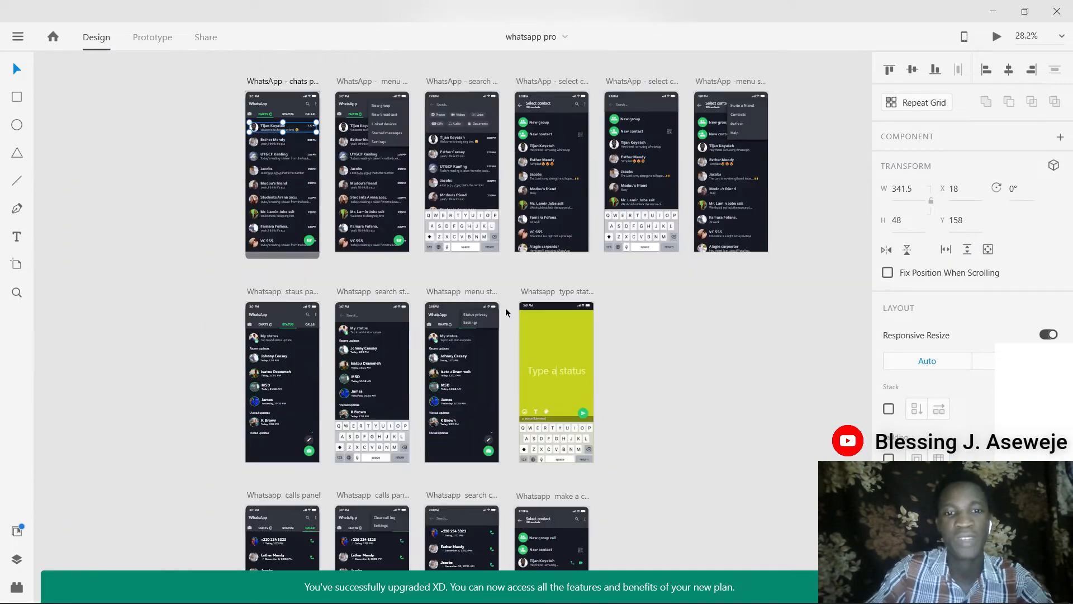
pyautogui.scroll(-5, 506, 308)
pyautogui.scroll(4, 505, 305)
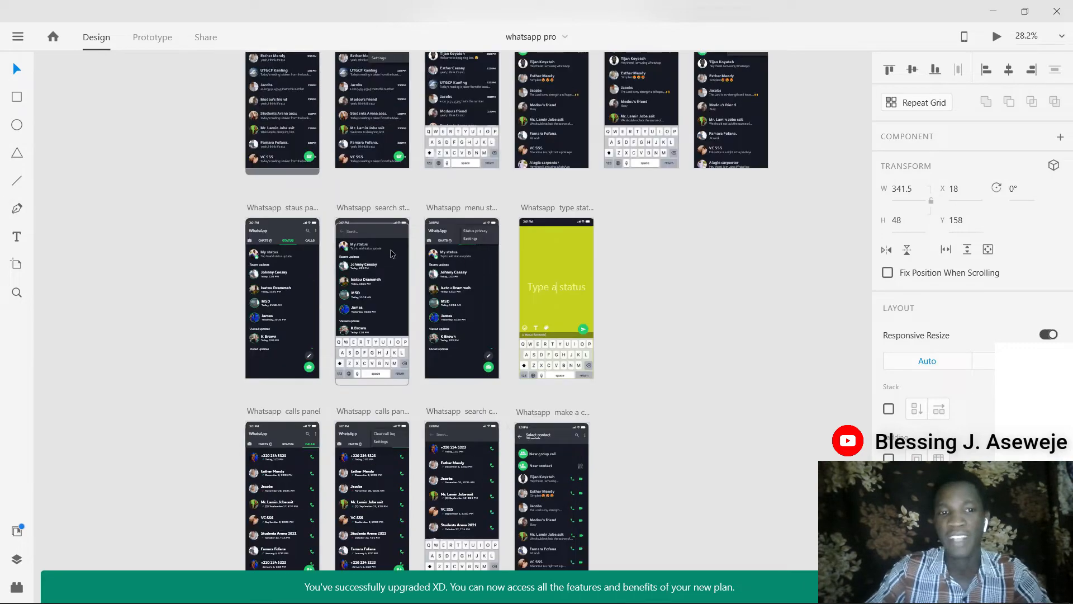
pyautogui.click(391, 254)
pyautogui.scroll(-3, 512, 246)
pyautogui.scroll(2, 515, 239)
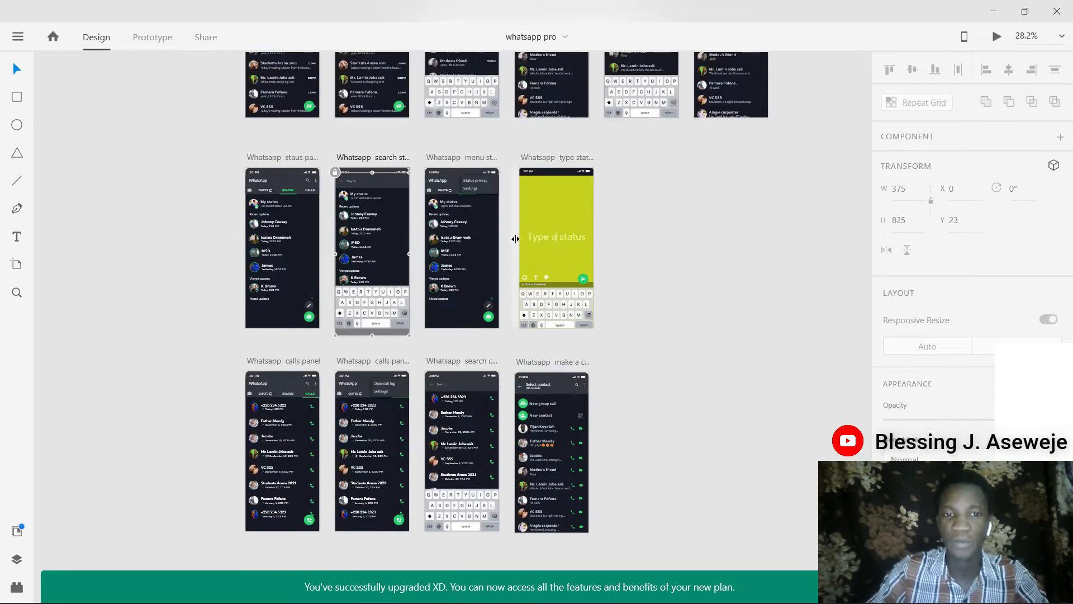
pyautogui.scroll(7, 512, 240)
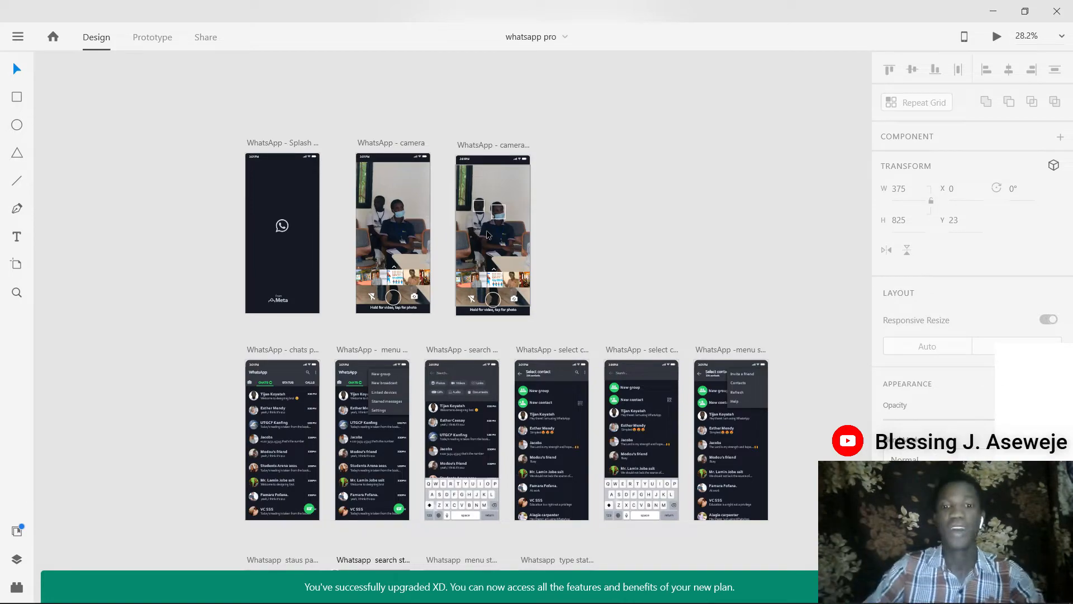
pyautogui.scroll(-2, 582, 269)
pyautogui.scroll(-1, 654, 358)
pyautogui.scroll(-3, 657, 407)
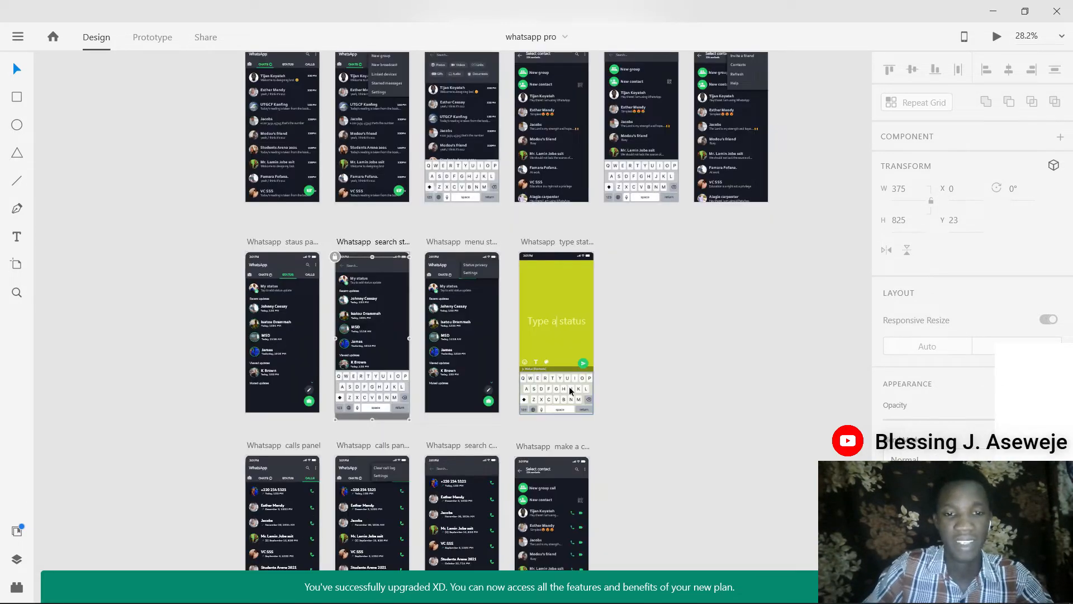
pyautogui.scroll(3, 532, 367)
pyautogui.scroll(2, 435, 228)
pyautogui.scroll(5, 441, 300)
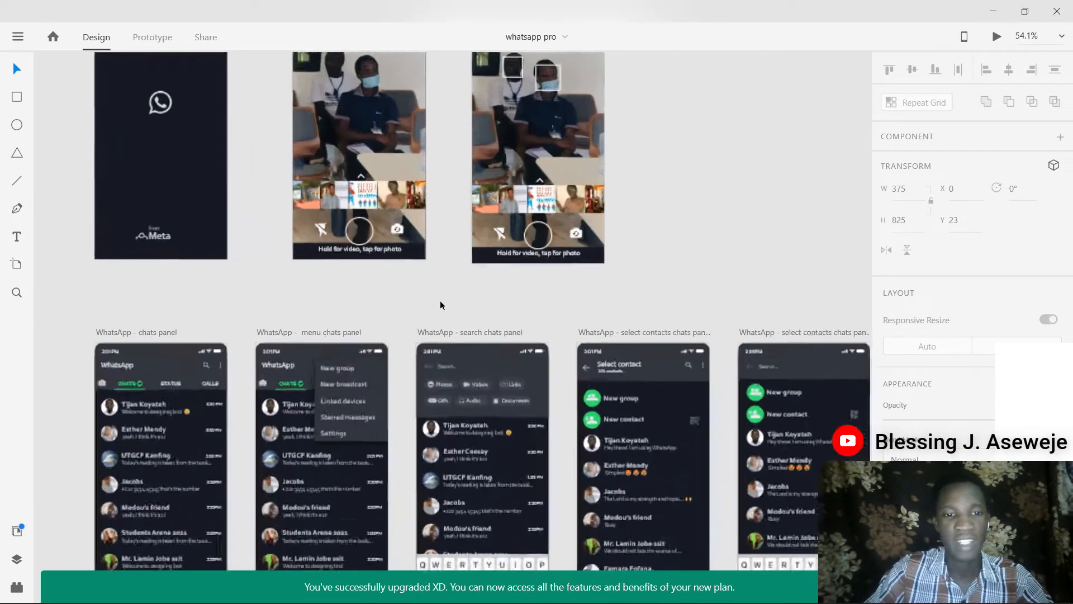
# Examine the chats row of artboards, from the chats panel to the select contacts menu, and select the chats panel's search icon.
pyautogui.scroll(-3, 350, 291)
pyautogui.scroll(2, 391, 235)
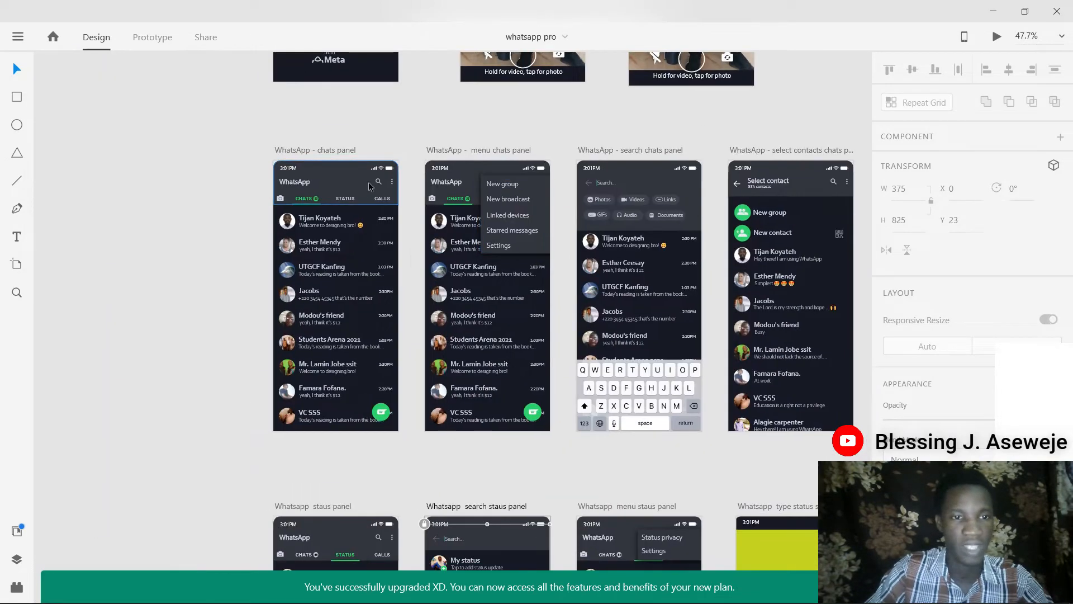
pyautogui.scroll(-1, 421, 177)
pyautogui.scroll(-3, 421, 178)
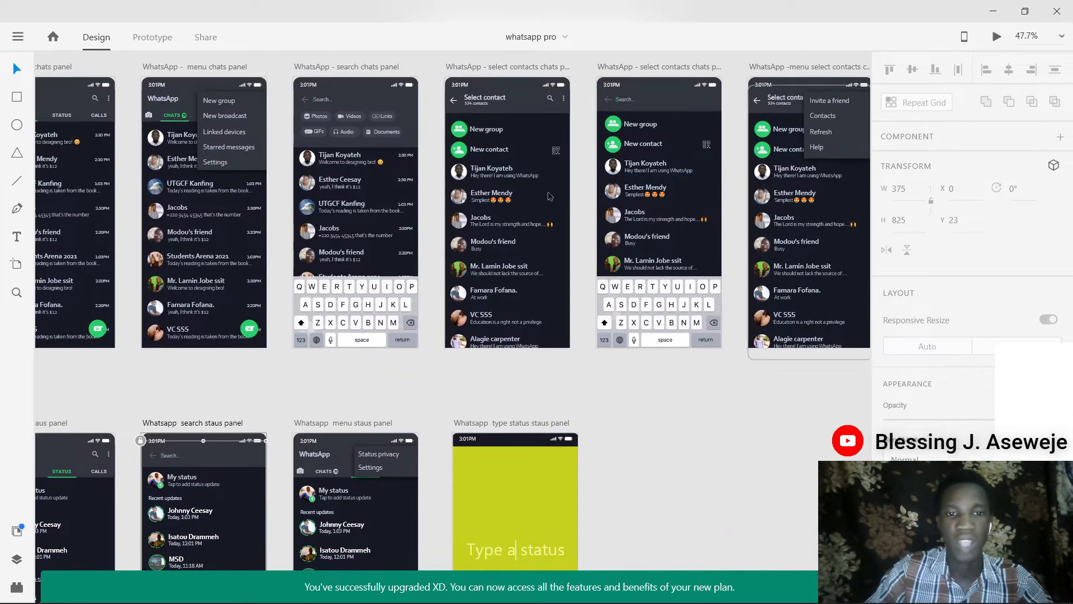
pyautogui.scroll(2, 543, 215)
pyautogui.moveTo(543, 214); pyautogui.dragTo(547, 214)
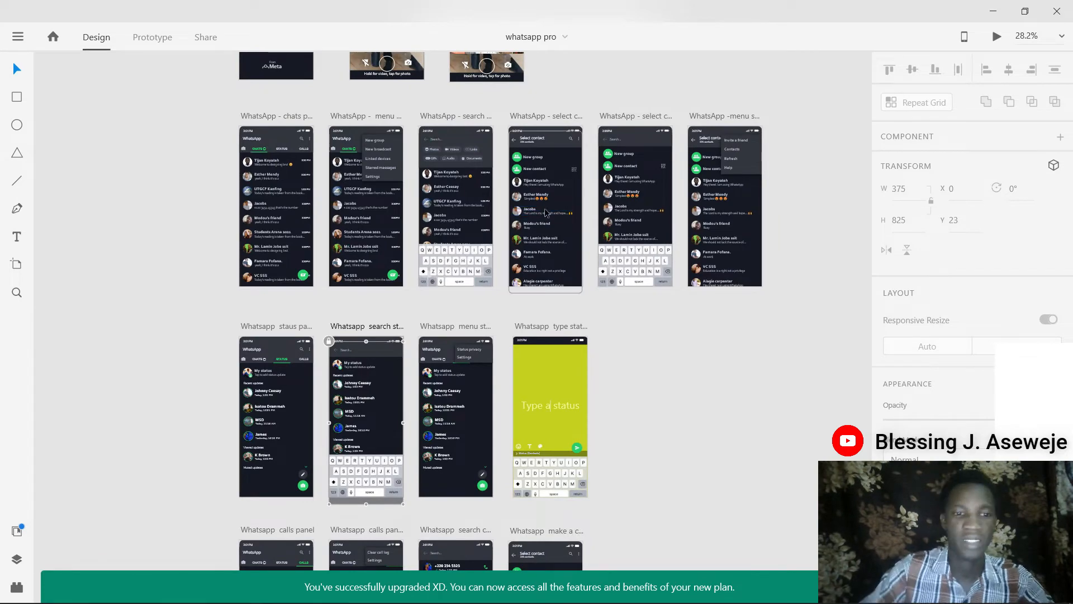
pyautogui.scroll(-1, 527, 243)
pyautogui.scroll(1, 527, 244)
pyautogui.scroll(3, 280, 140)
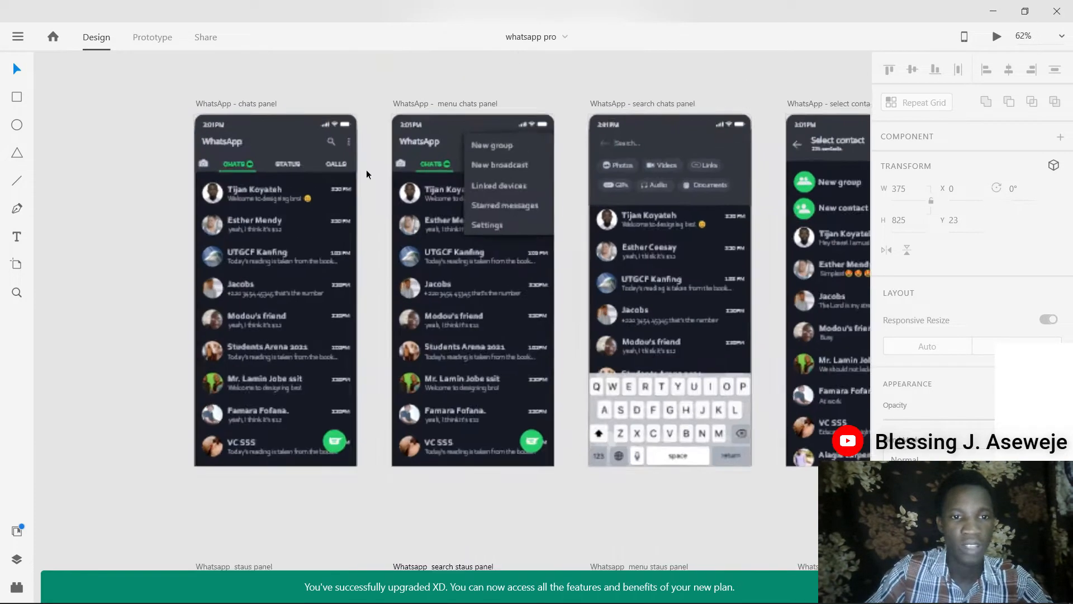
pyautogui.hscroll(3, 138, 166)
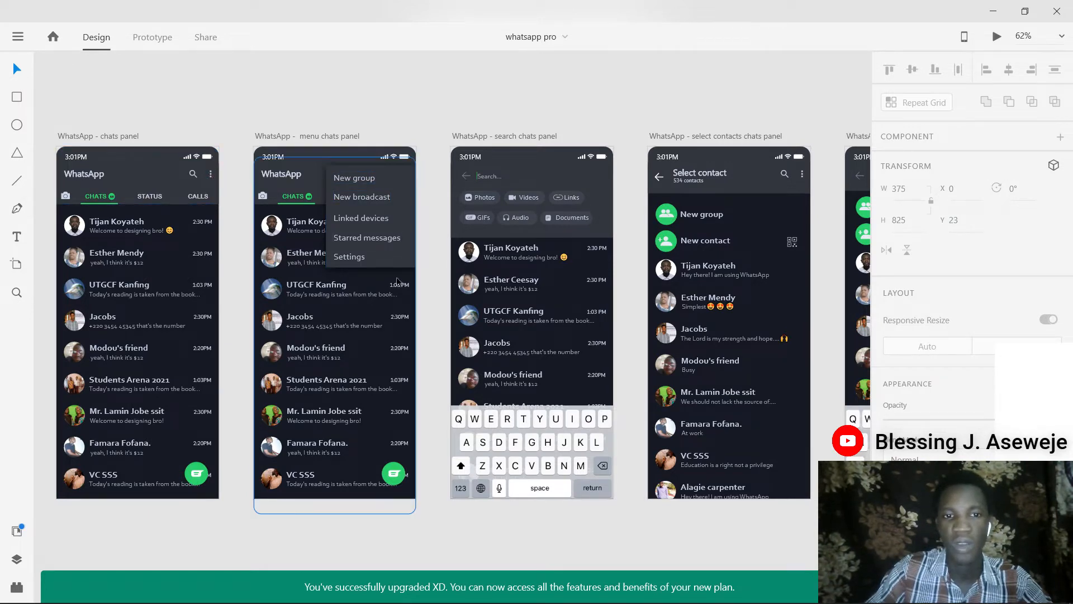
pyautogui.click(193, 174)
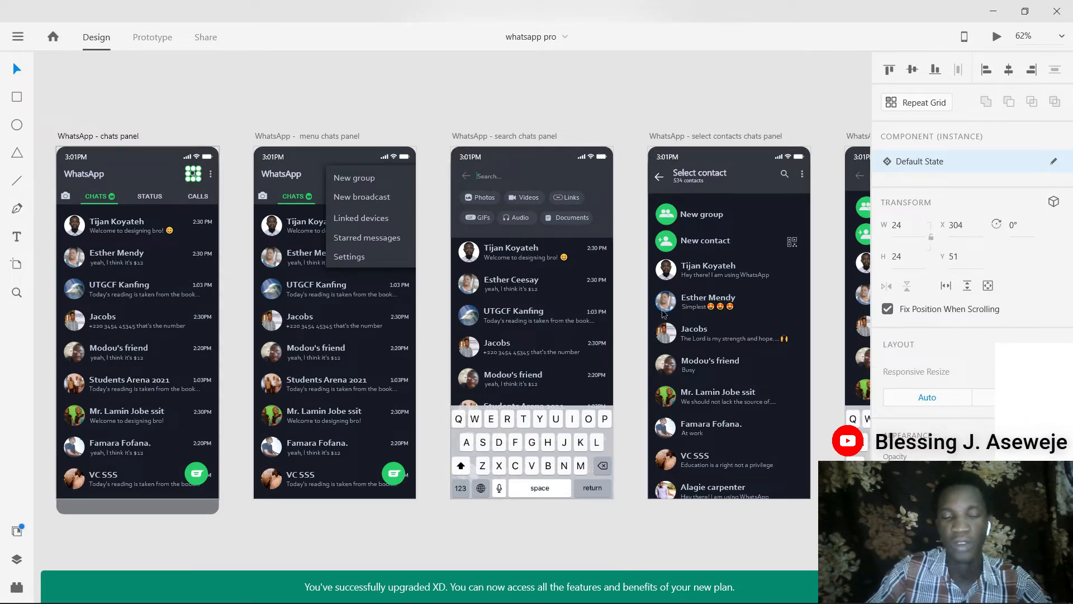
# Examine the status and calls artboards, including their search, menu, type status and make a call variants.
pyautogui.scroll(-2, 542, 457)
pyautogui.scroll(-4, 383, 248)
pyautogui.scroll(-3, 382, 247)
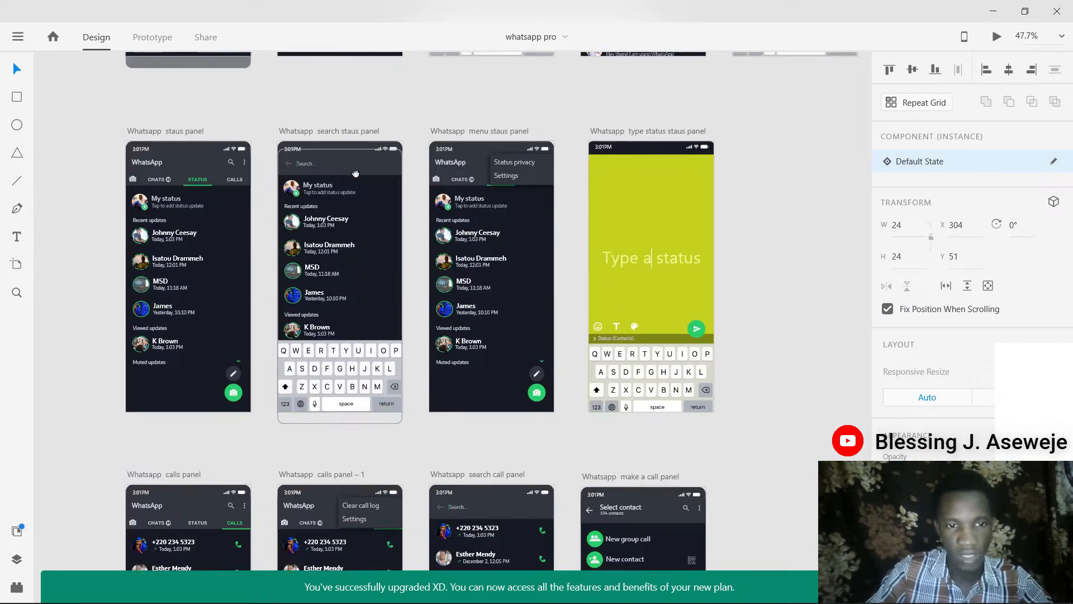
pyautogui.scroll(-1, 551, 151)
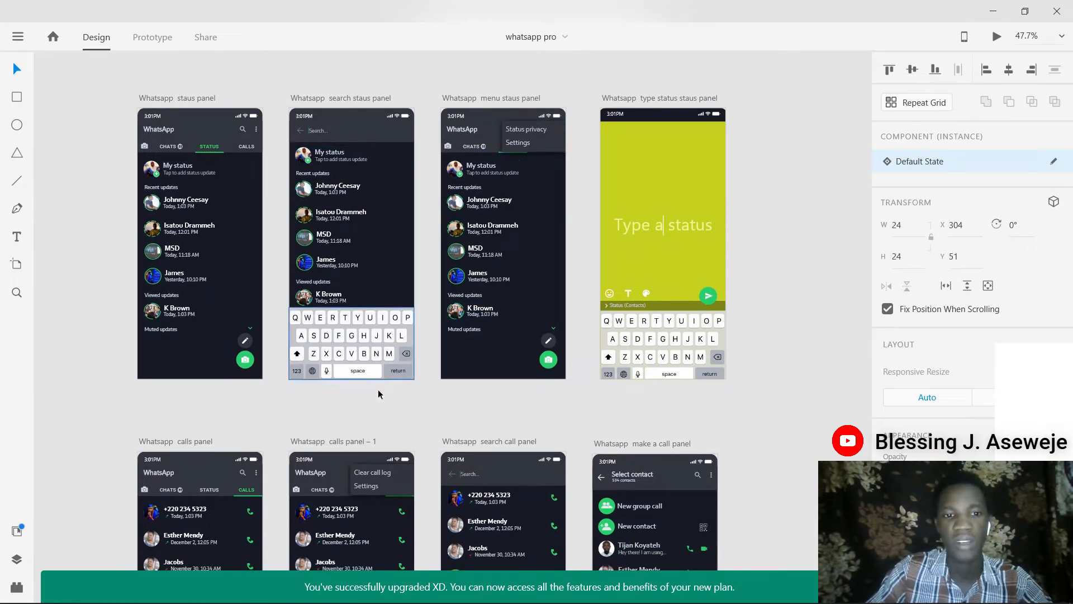
pyautogui.scroll(-2, 397, 412)
pyautogui.scroll(-3, 397, 412)
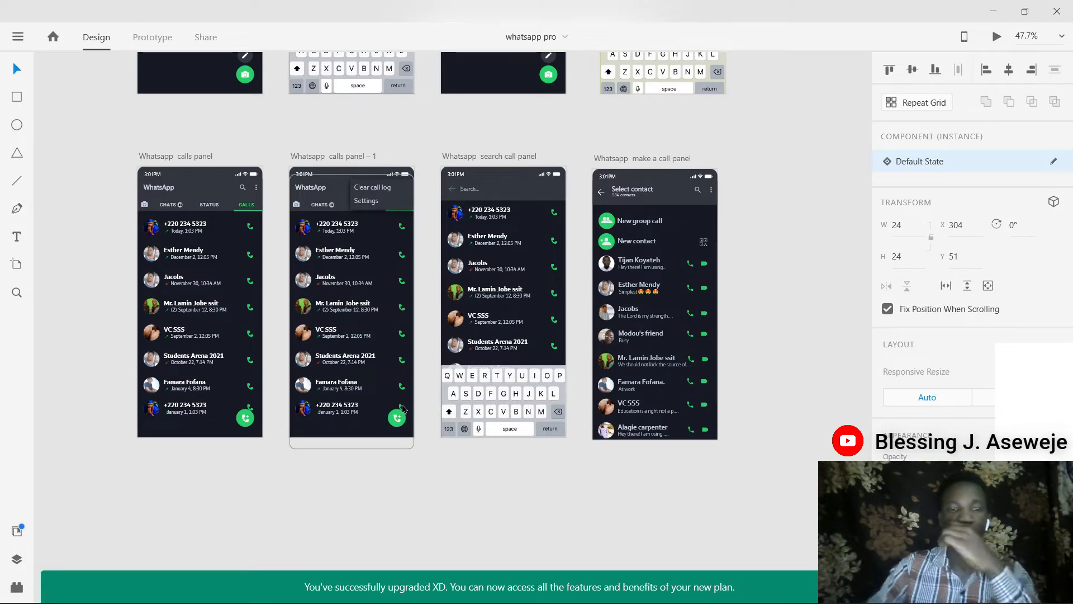
pyautogui.scroll(1, 403, 408)
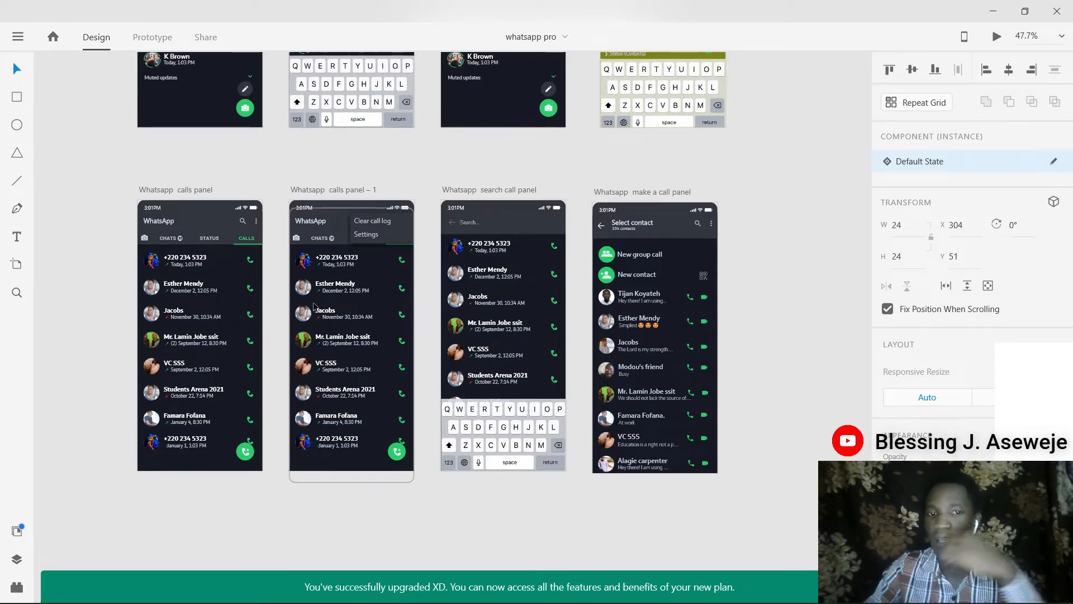
pyautogui.scroll(6, 314, 307)
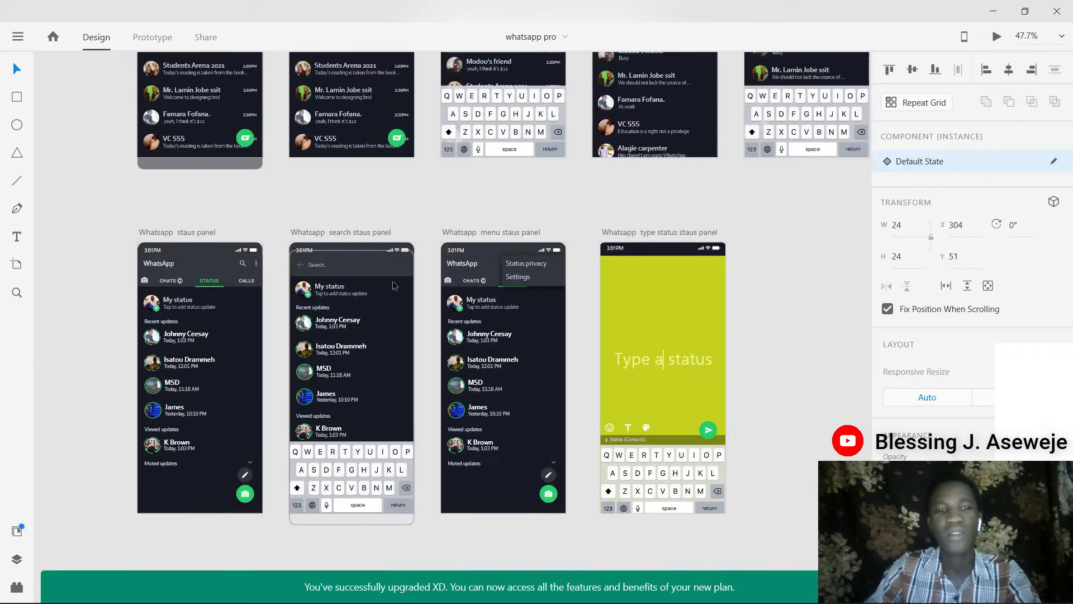
# Switch to Prototype mode and select everything to display the interaction connections between all artboards.
pyautogui.scroll(-3, 395, 286)
pyautogui.scroll(2, 398, 275)
pyautogui.scroll(-3, 397, 275)
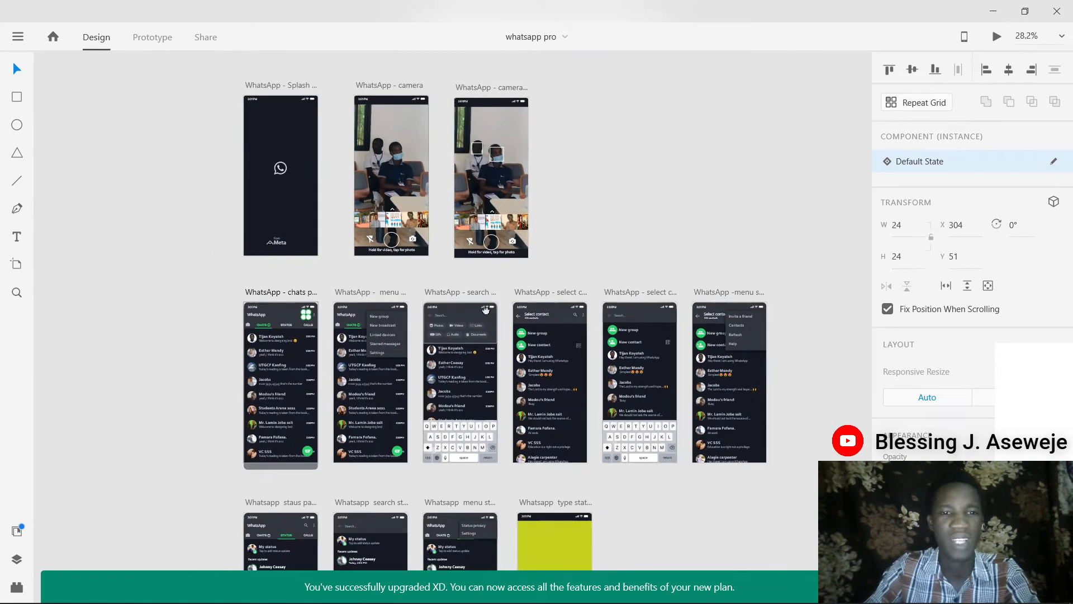
pyautogui.moveTo(486, 309); pyautogui.dragTo(416, 337)
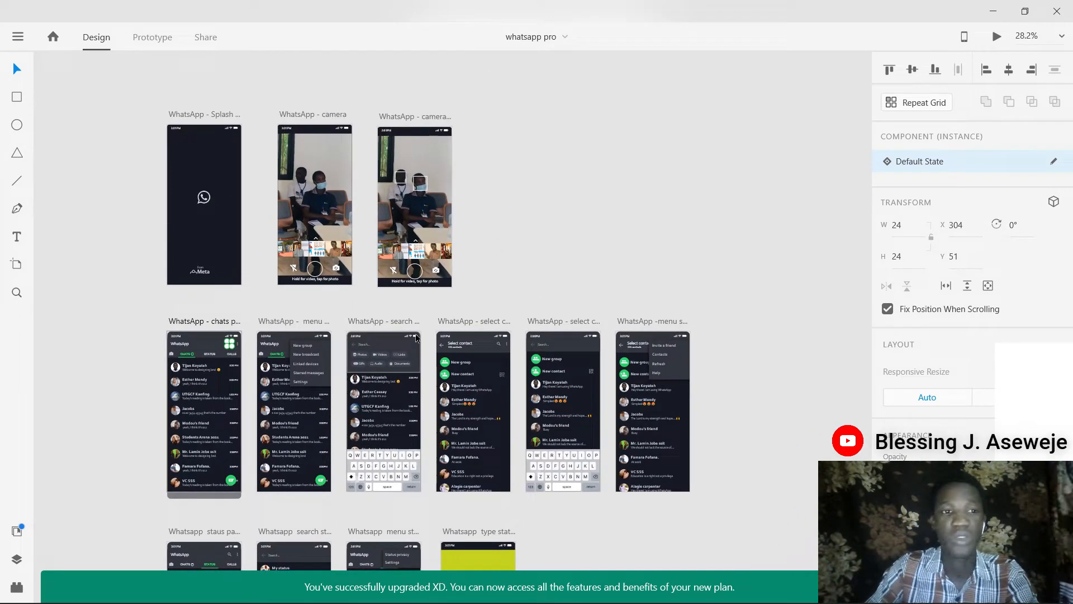
pyautogui.scroll(2, 417, 337)
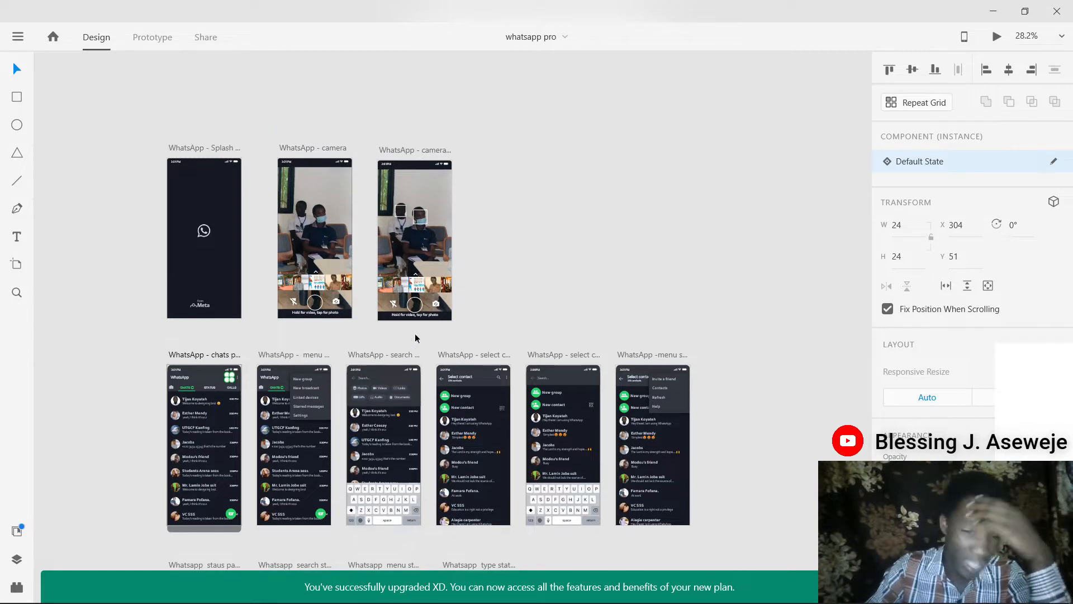
pyautogui.scroll(-3, 416, 337)
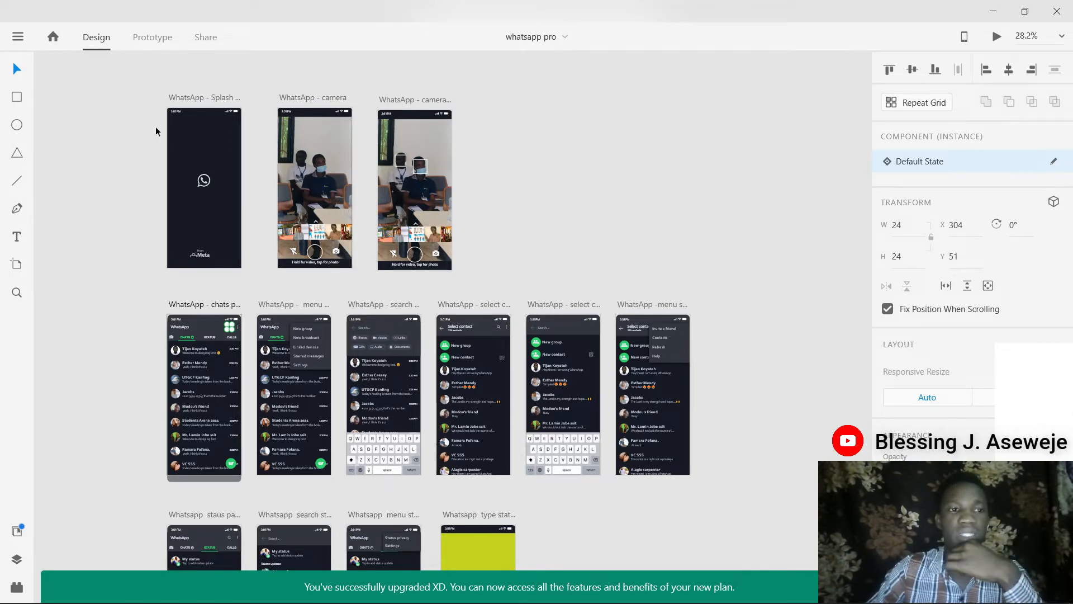
pyautogui.click(337, 149)
pyautogui.click(152, 37)
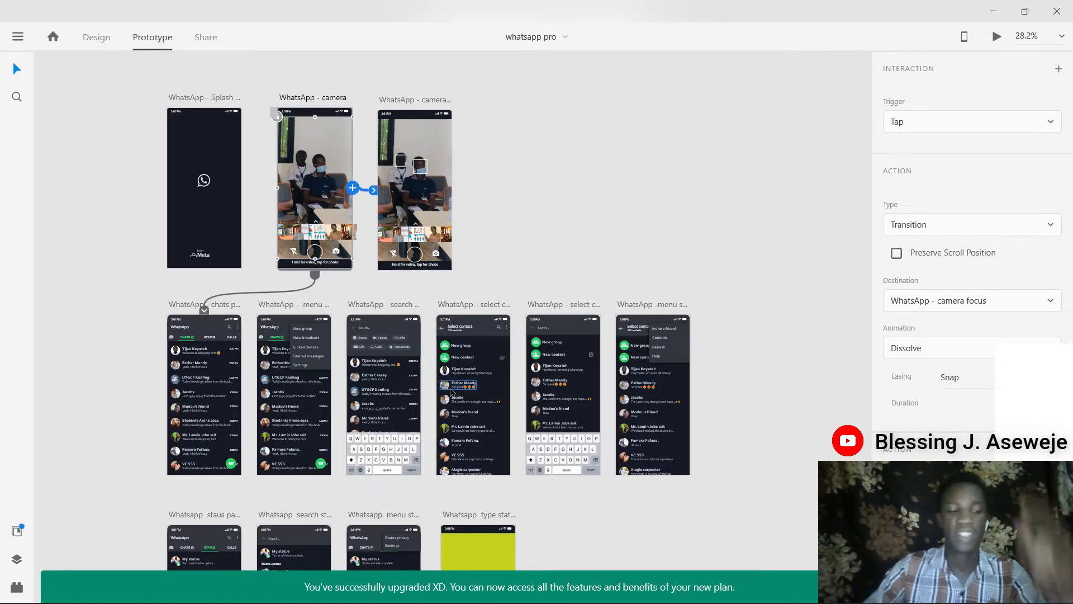
pyautogui.keyDown('shift'); pyautogui.click(224, 224); pyautogui.keyUp('shift')
pyautogui.hotkey('ctrl', 'a')
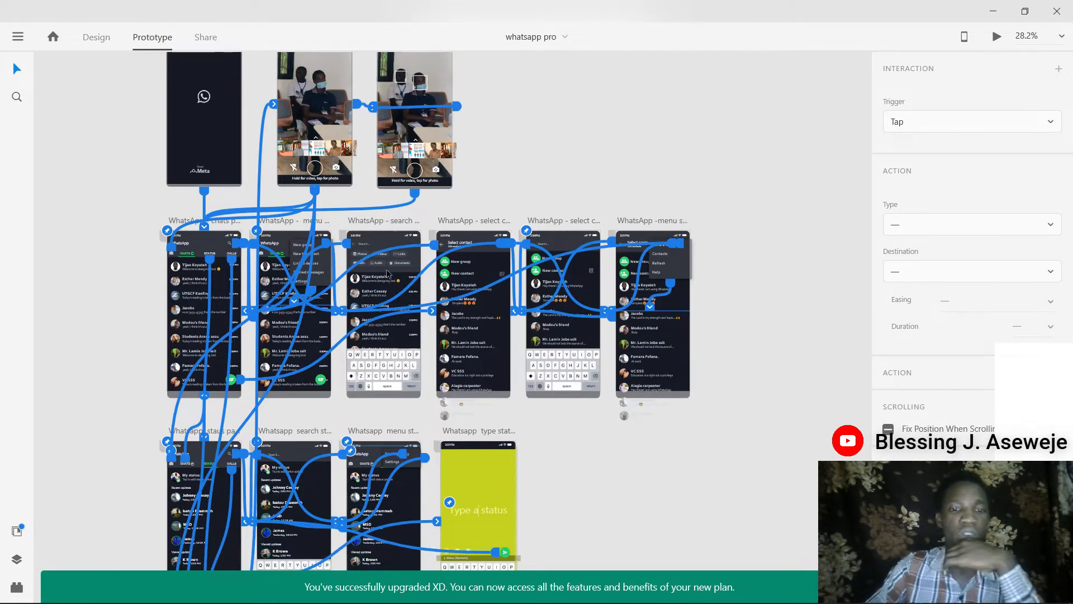
pyautogui.scroll(-3, 335, 258)
pyautogui.scroll(2, 396, 278)
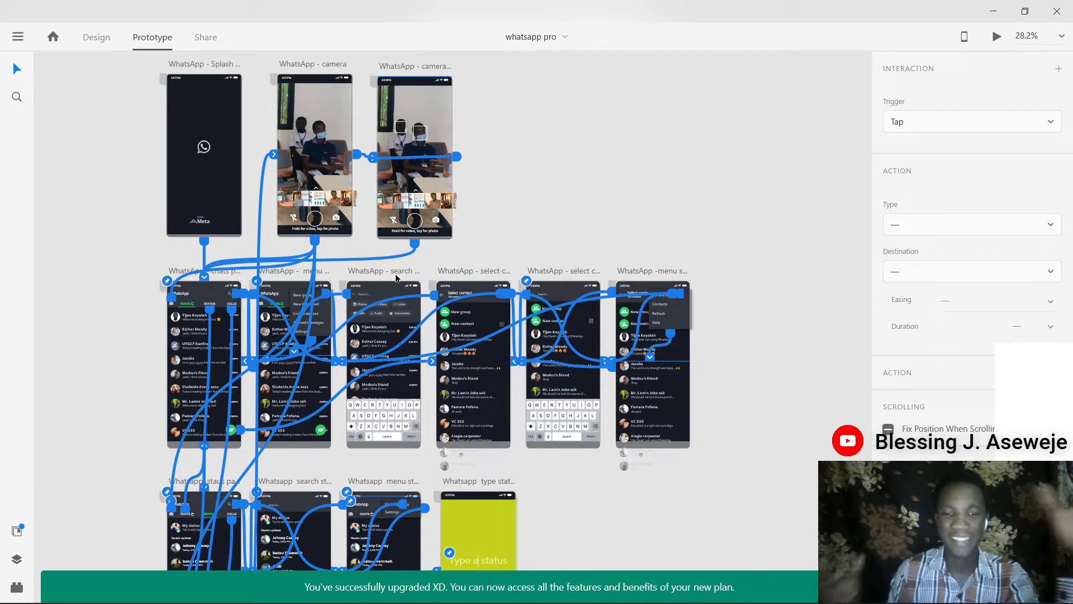
# Inspect the individual prototype connections of the camera, chats panel and splash artboards, selecting each in turn.
pyautogui.scroll(-2, 396, 278)
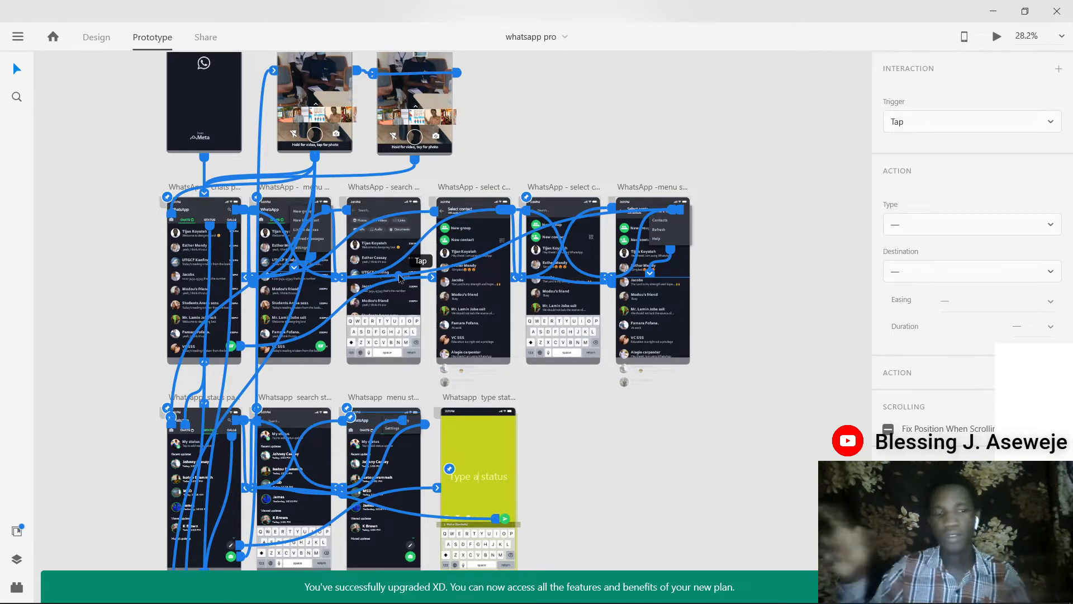
pyautogui.click(679, 146)
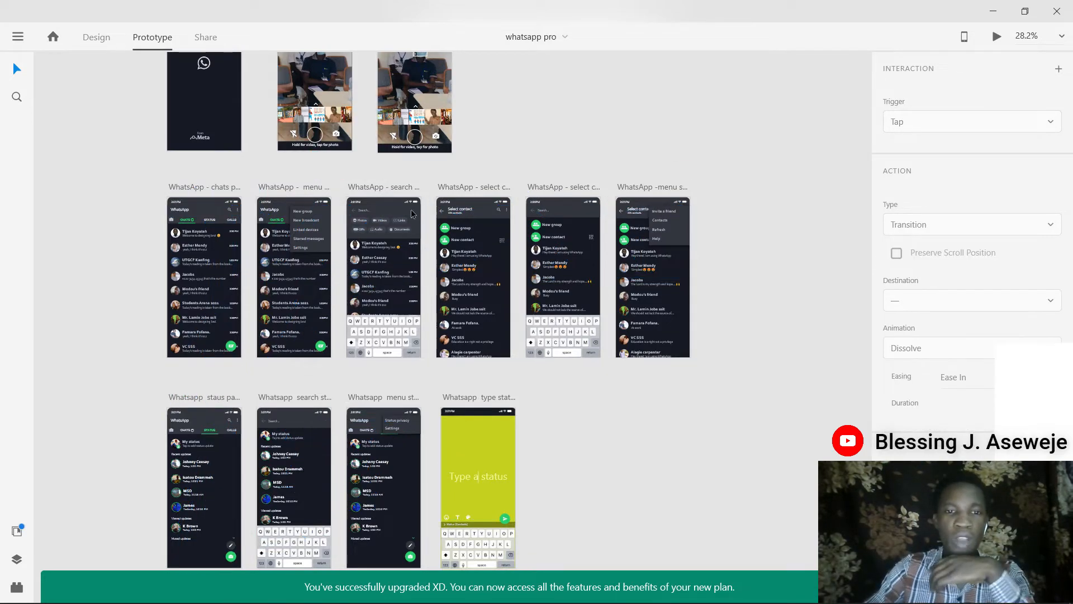
pyautogui.scroll(1, 313, 167)
pyautogui.click(320, 130)
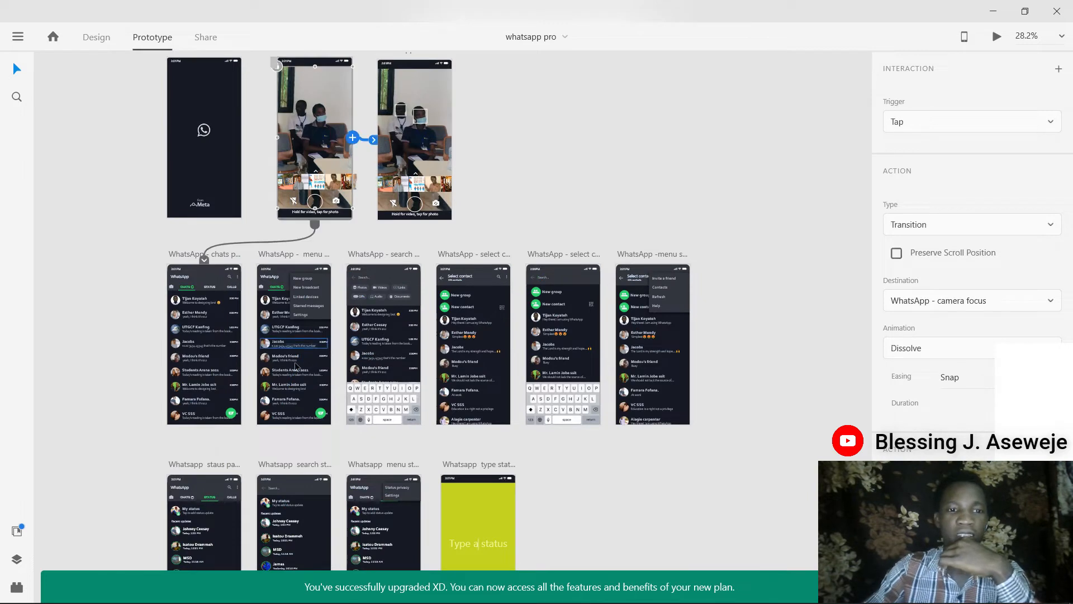
pyautogui.click(203, 327)
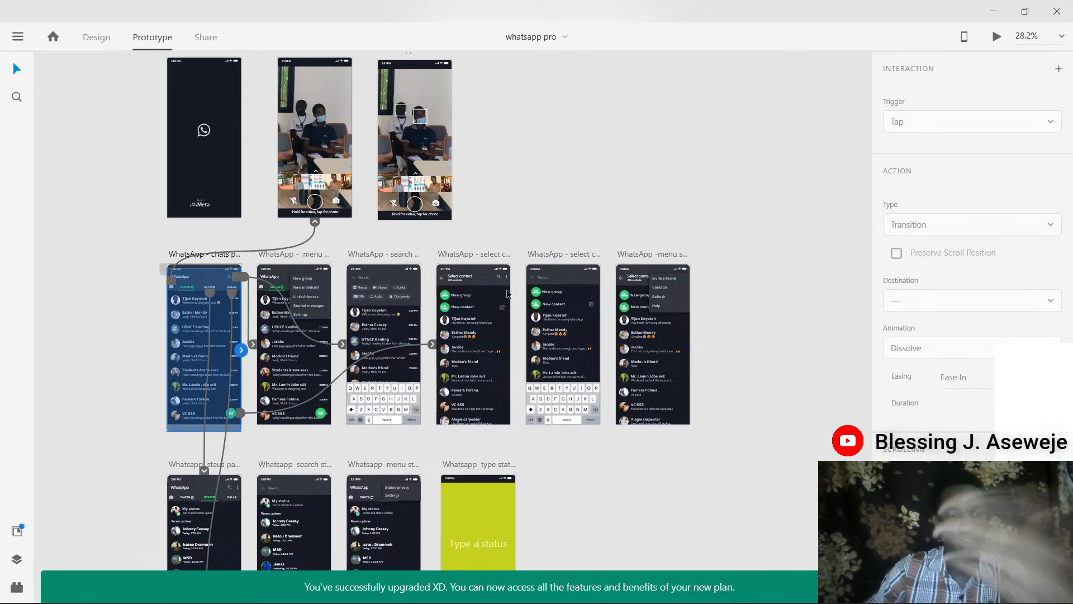
pyautogui.click(205, 139)
pyautogui.moveTo(241, 139); pyautogui.dragTo(191, 312)
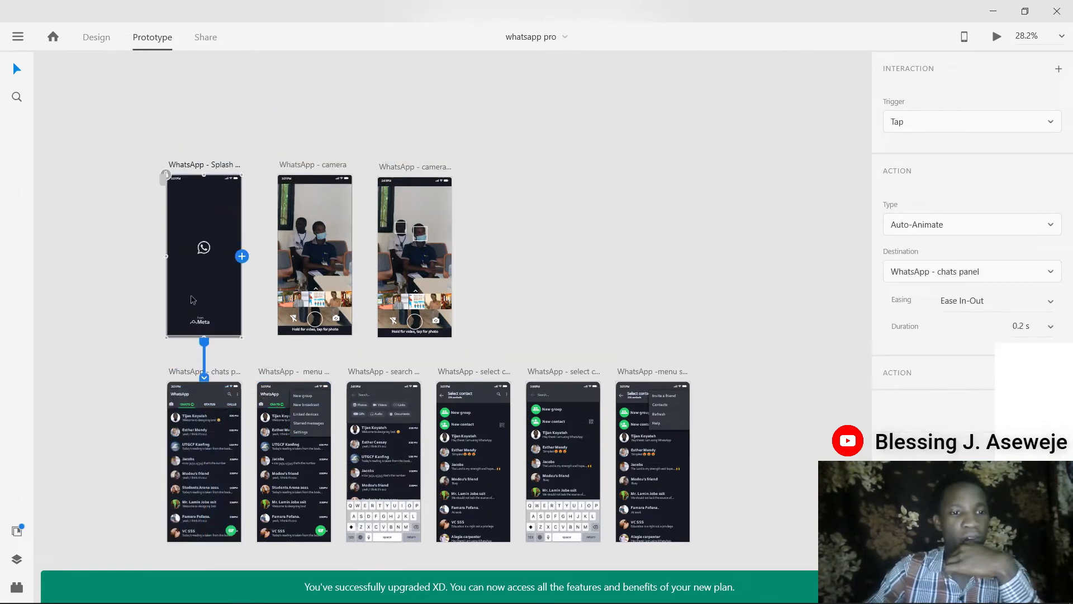
# Examine the chats panel header's connections, following the search icon's link to the search chats panel.
pyautogui.scroll(-1, 192, 312)
pyautogui.scroll(5, 196, 304)
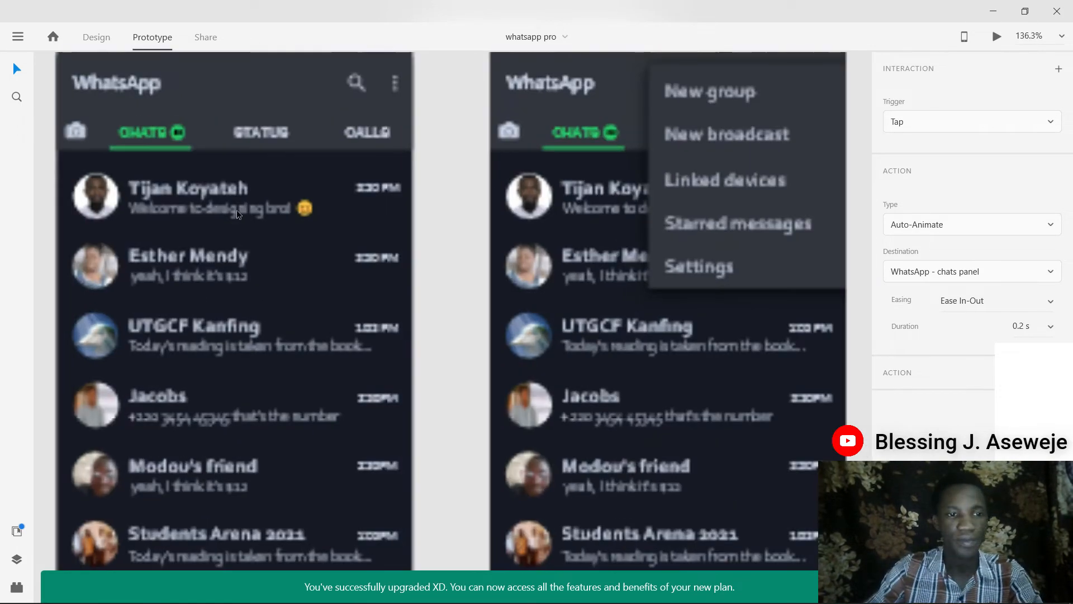
pyautogui.scroll(-2, 239, 211)
pyautogui.scroll(1, 327, 224)
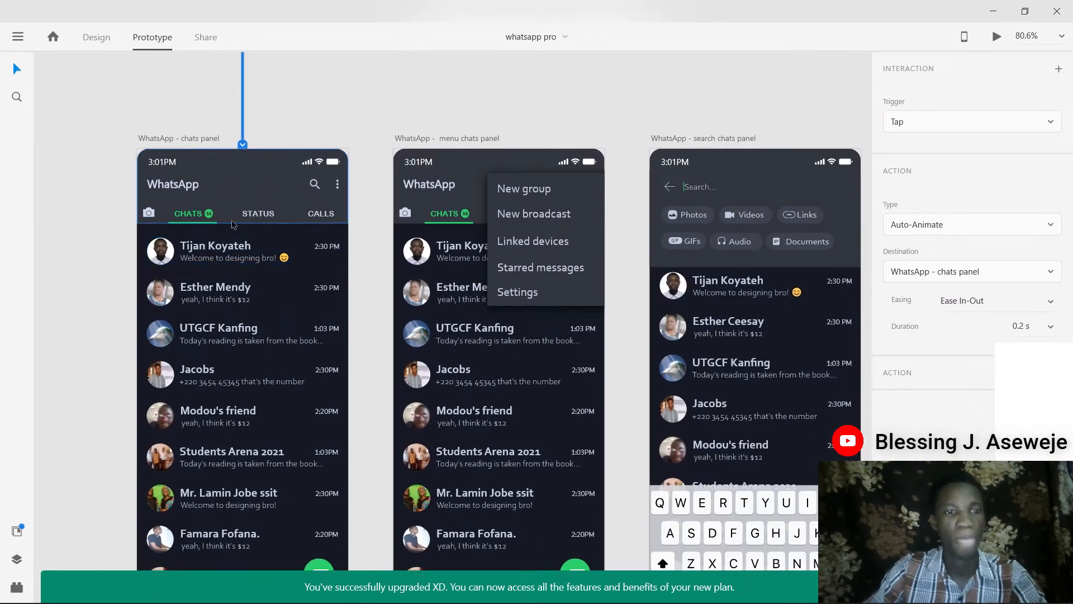
pyautogui.click(318, 187)
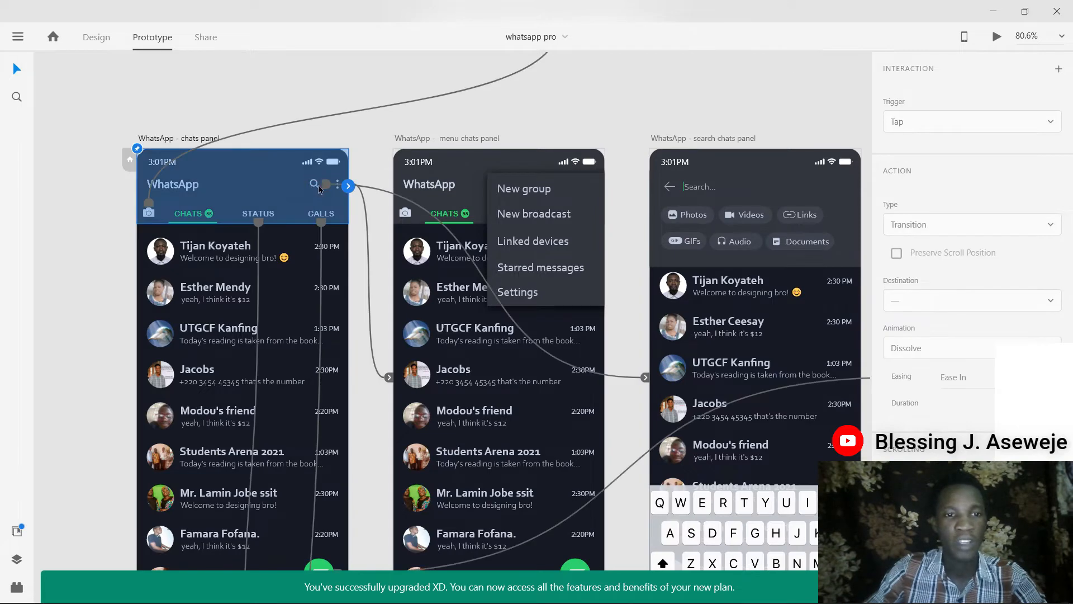
pyautogui.moveTo(318, 188); pyautogui.dragTo(698, 251)
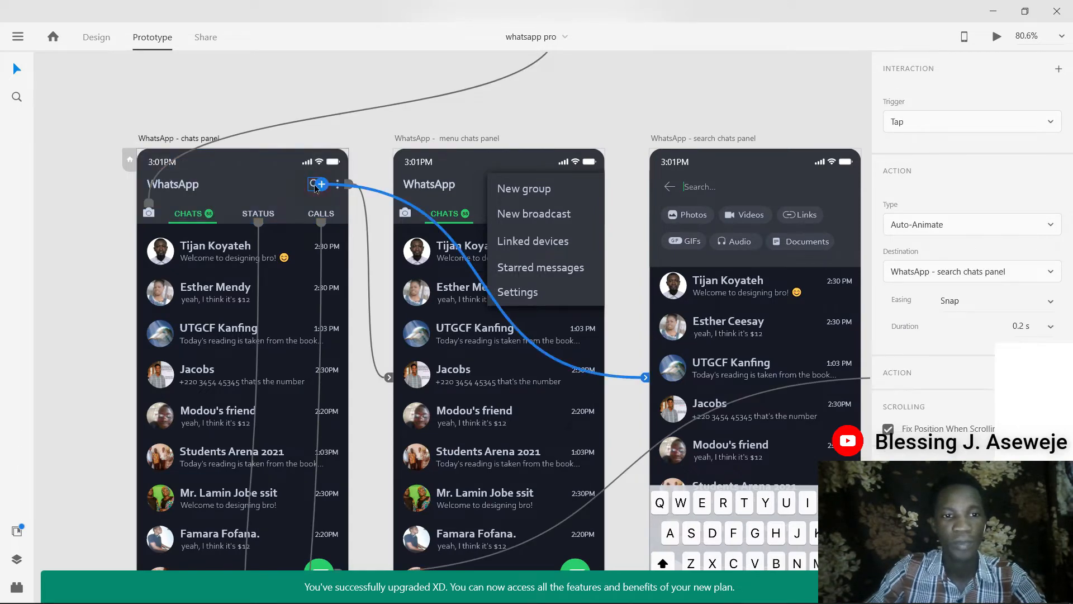
pyautogui.scroll(-1, 536, 235)
pyautogui.hscroll(3, 498, 217)
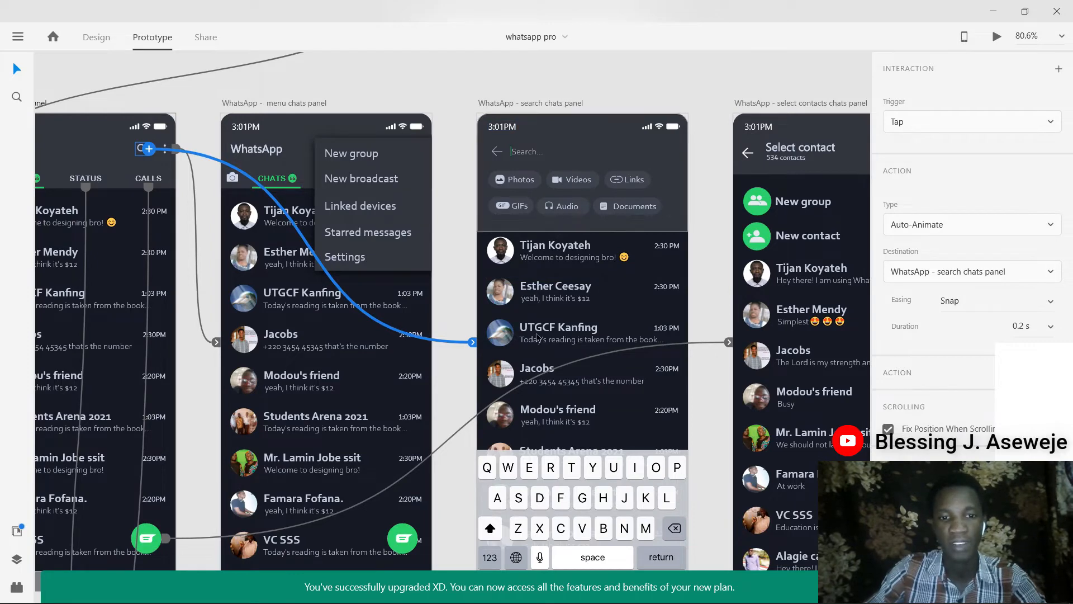
pyautogui.scroll(-1, 615, 375)
pyautogui.hscroll(-3, 675, 353)
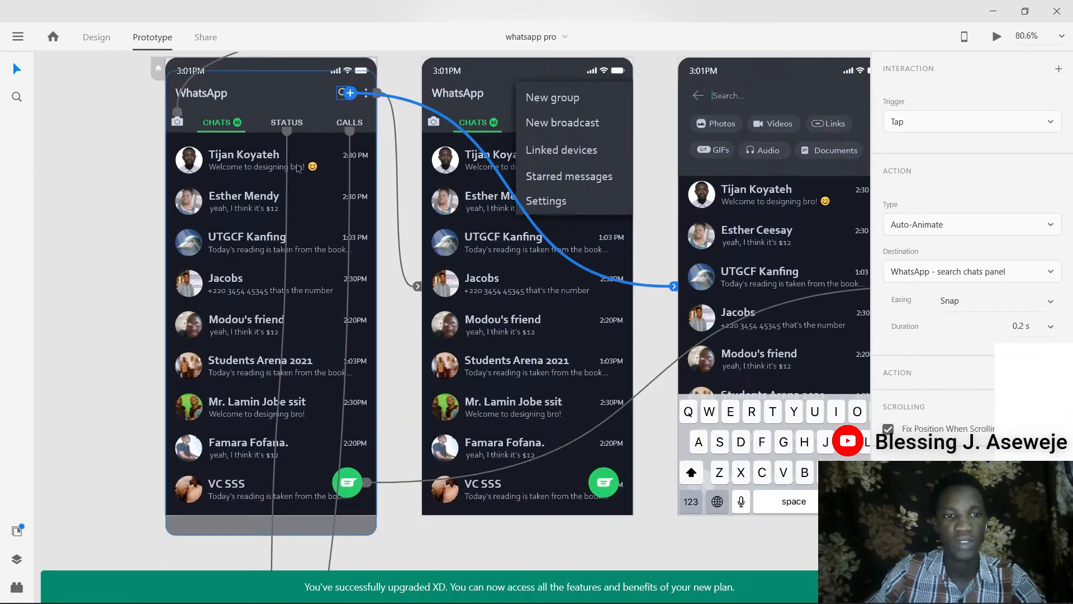
# Examine the chats panel's Status tab connection through to the status panel artboard.
pyautogui.click(287, 122)
pyautogui.scroll(-2, 313, 167)
pyautogui.scroll(-7, 316, 209)
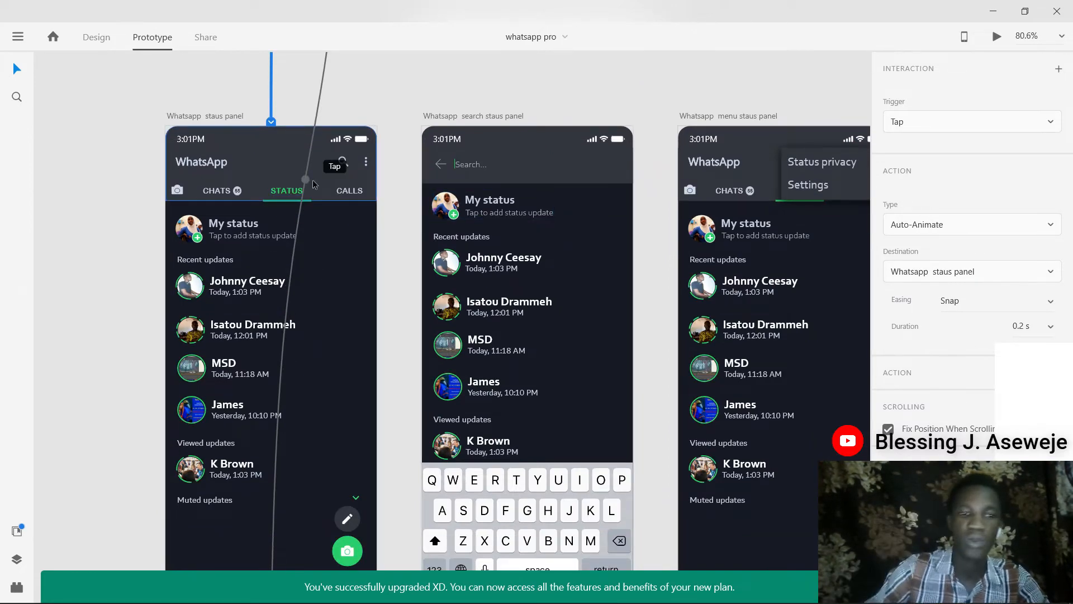
pyautogui.scroll(6, 313, 185)
pyautogui.scroll(-5, 575, 224)
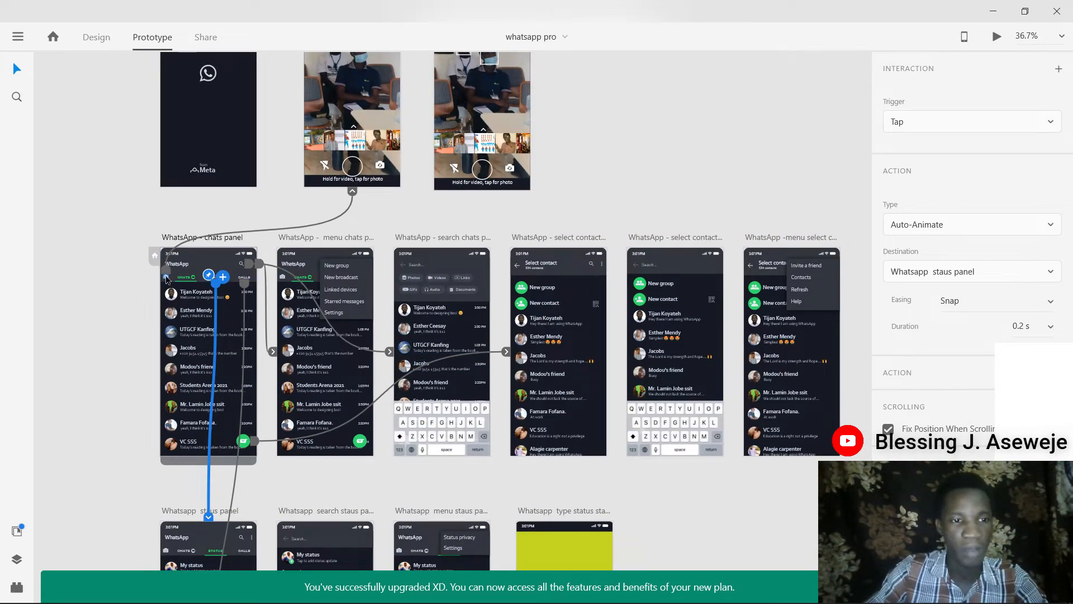
# Link the camera artboard's switch-camera icon to the select contacts chats panel with a tap transition.
pyautogui.scroll(5, 361, 165)
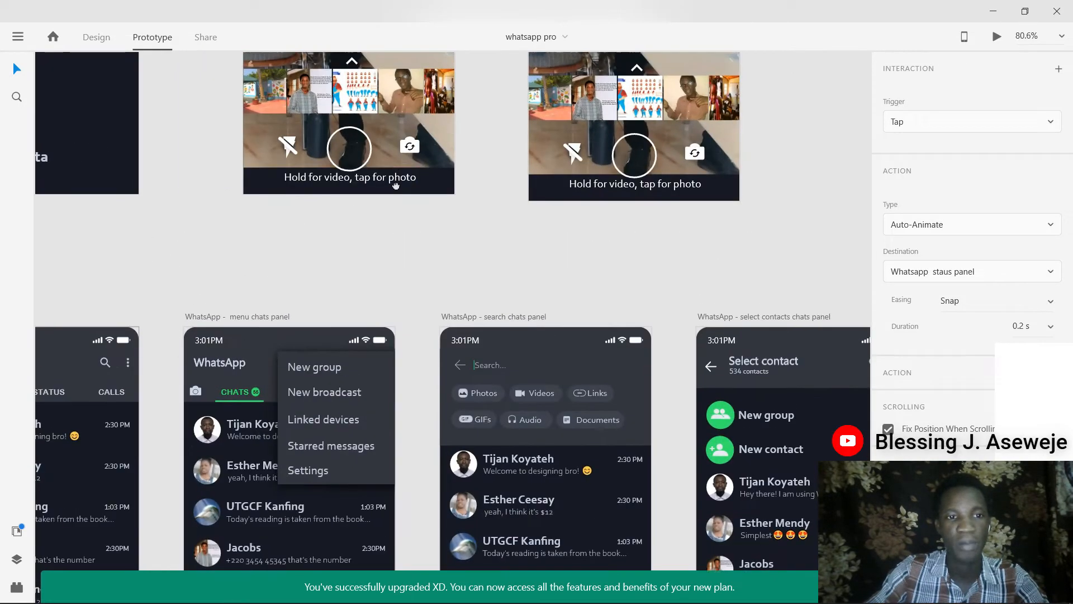
pyautogui.hscroll(2, 264, 259)
pyautogui.scroll(1, 264, 258)
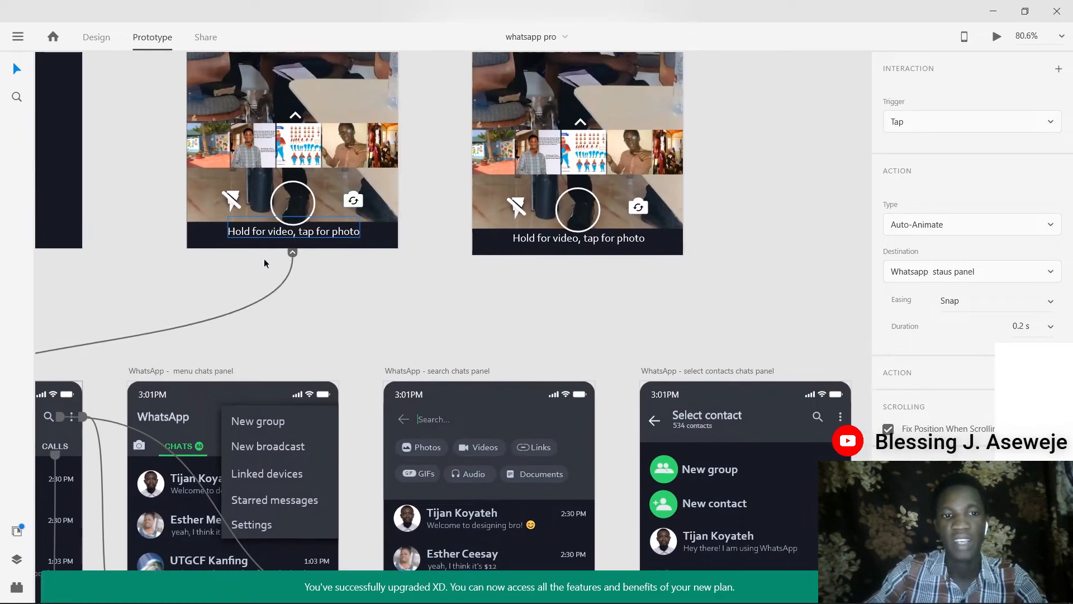
pyautogui.click(354, 203)
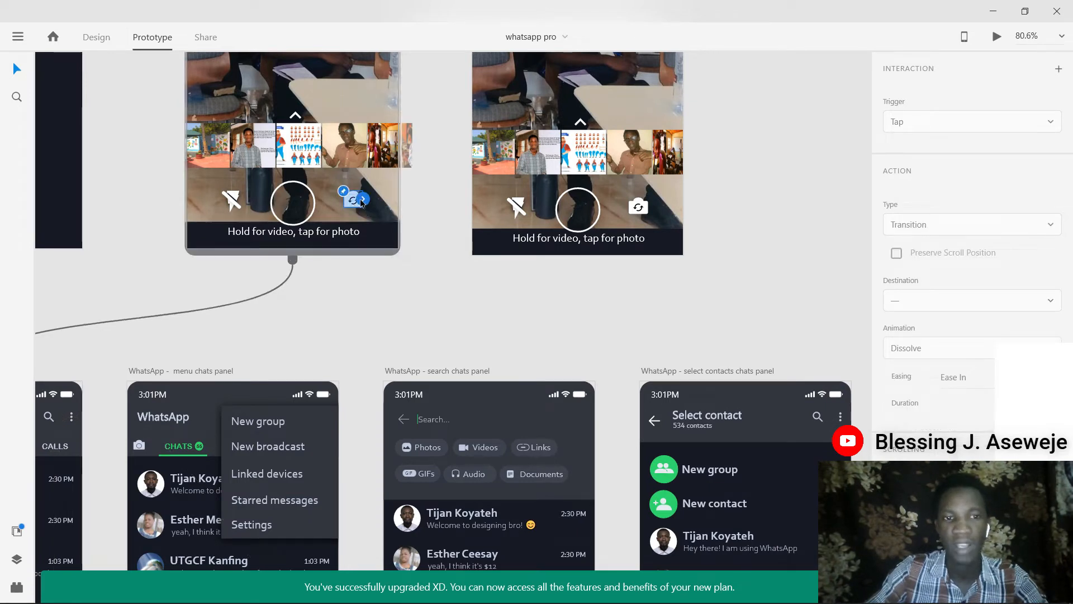
pyautogui.moveTo(364, 200); pyautogui.dragTo(723, 413)
pyautogui.scroll(-5, 723, 413)
pyautogui.hscroll(3, 723, 412)
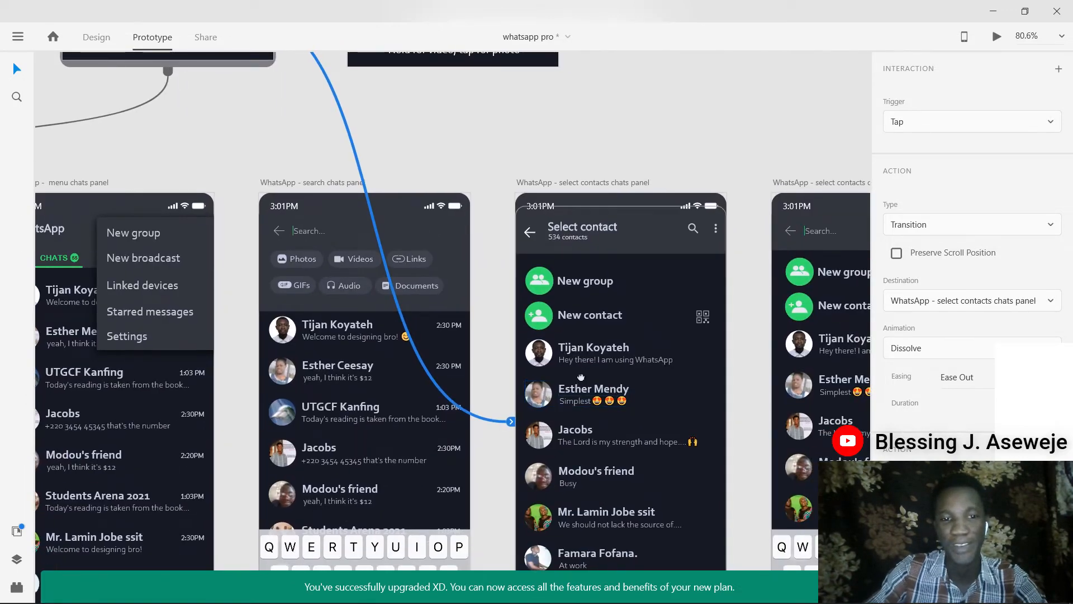
# Preview the prototype from the camera artboard, test the switch-camera icon's link, and close the preview.
pyautogui.scroll(5, 620, 392)
pyautogui.hscroll(-3, 621, 391)
pyautogui.hotkey('ctrl', 'z')
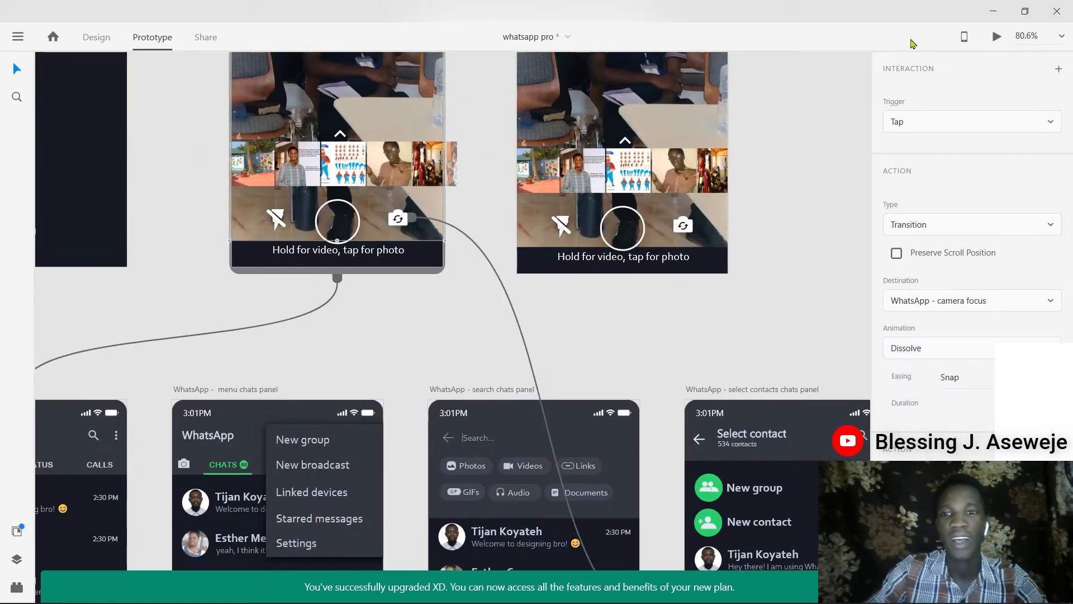
pyautogui.click(995, 38)
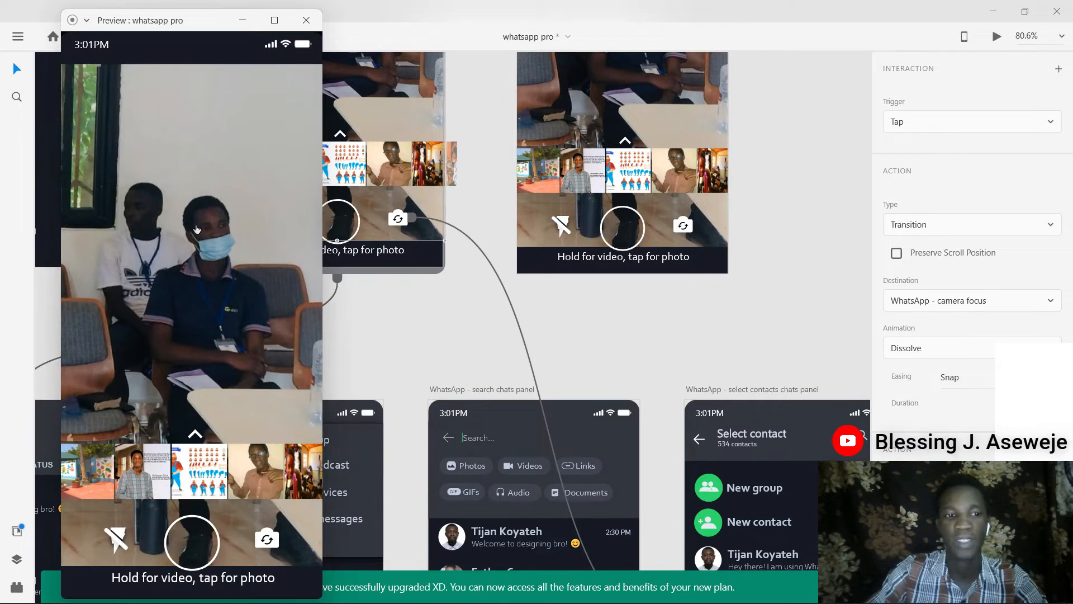
pyautogui.click(273, 545)
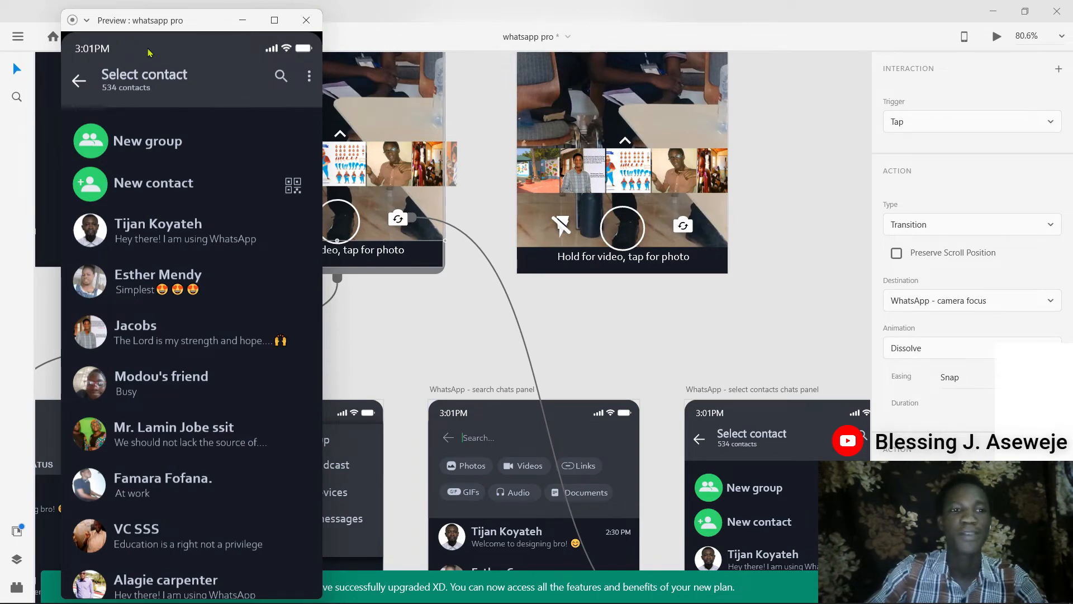
pyautogui.click(304, 23)
# Survey the artboard rows from the splash and camera screens through the chats, status and calls screens.
pyautogui.scroll(2, 618, 257)
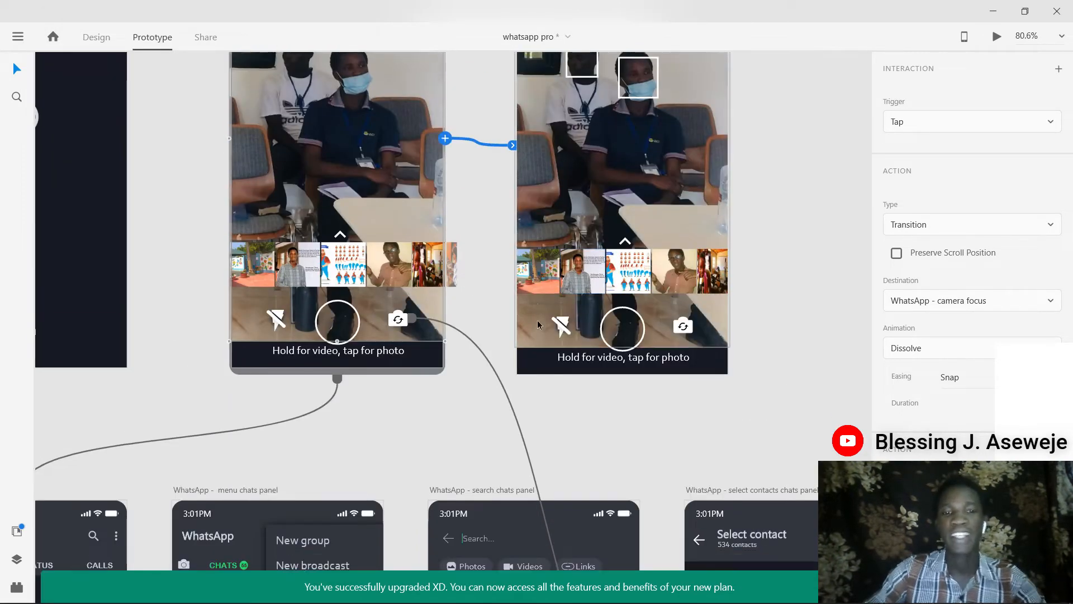
pyautogui.scroll(-5, 532, 310)
pyautogui.scroll(1, 493, 258)
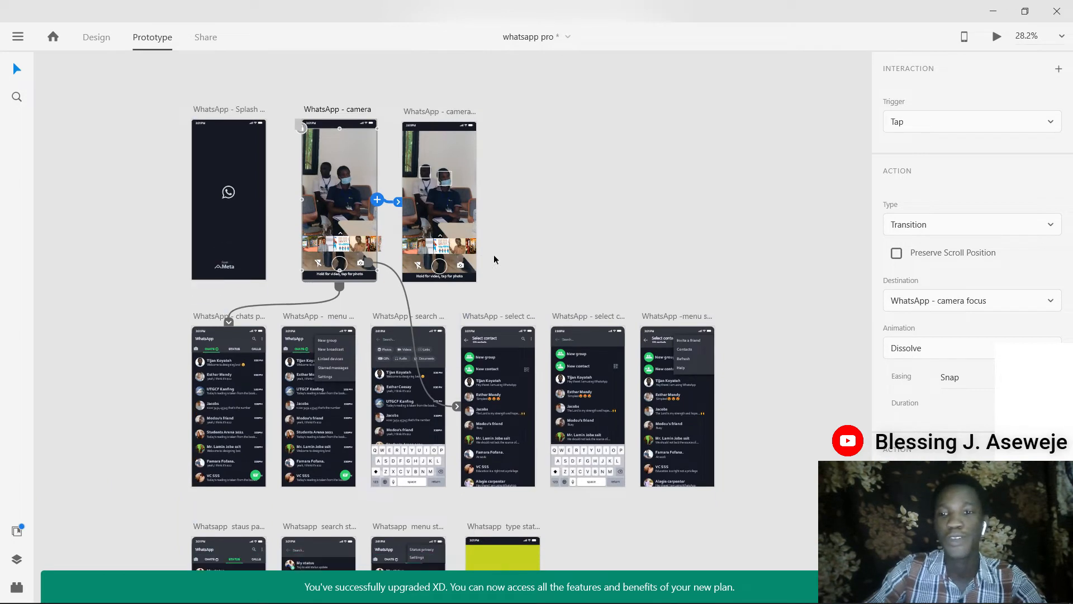
pyautogui.scroll(-2, 495, 257)
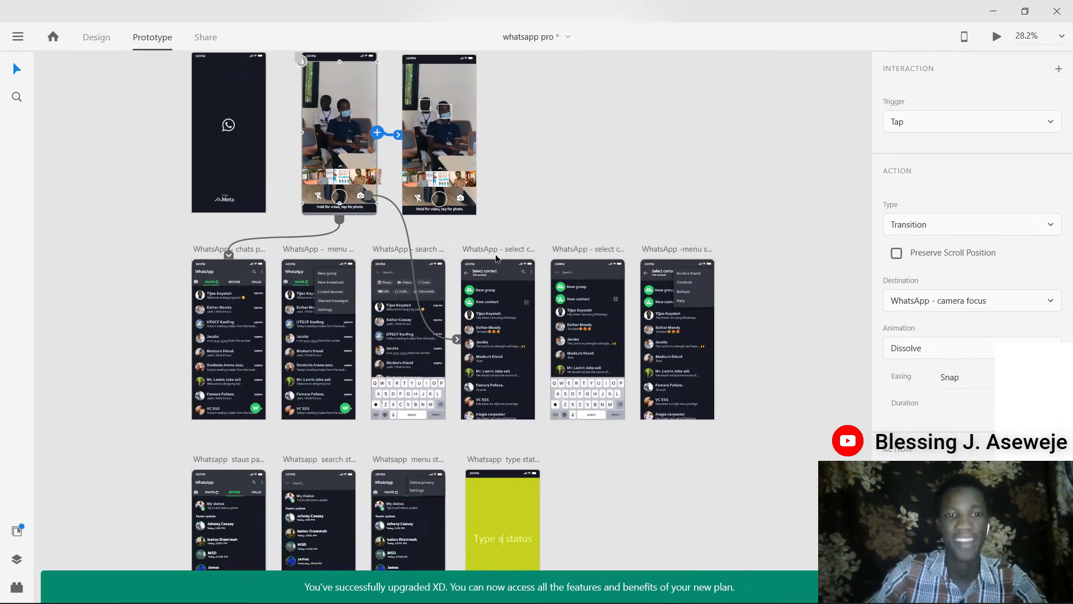
pyautogui.scroll(2, 495, 258)
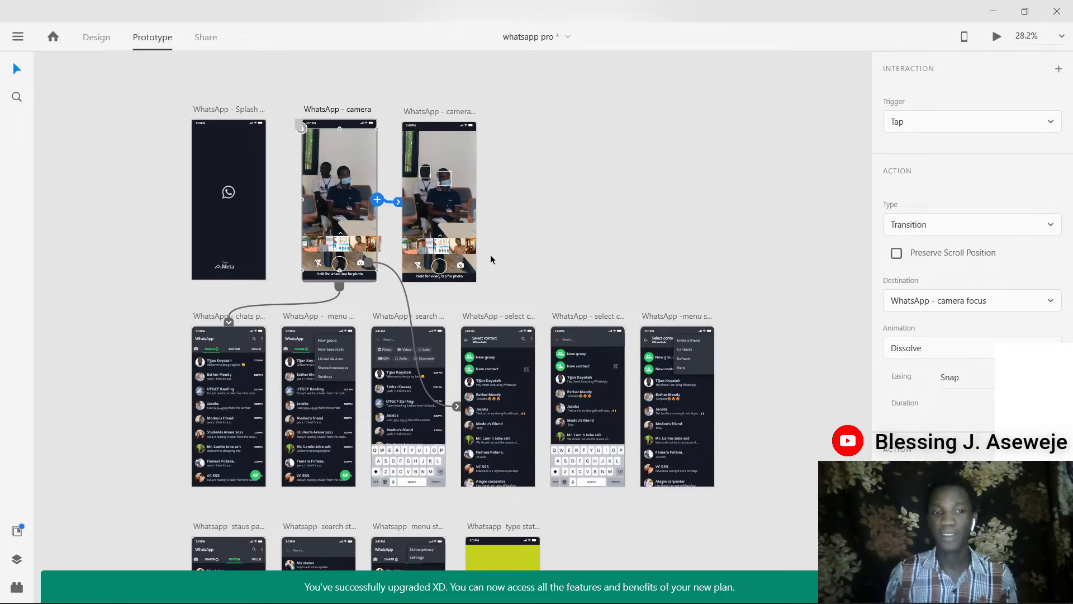
pyautogui.scroll(-4, 576, 269)
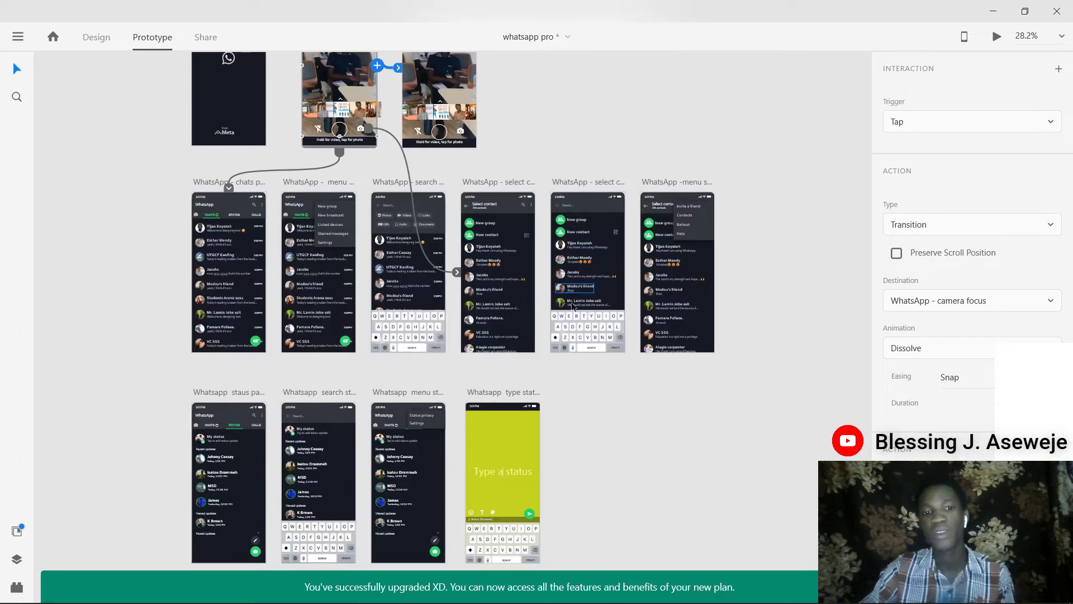
pyautogui.scroll(-10, 571, 304)
pyautogui.scroll(5, 651, 195)
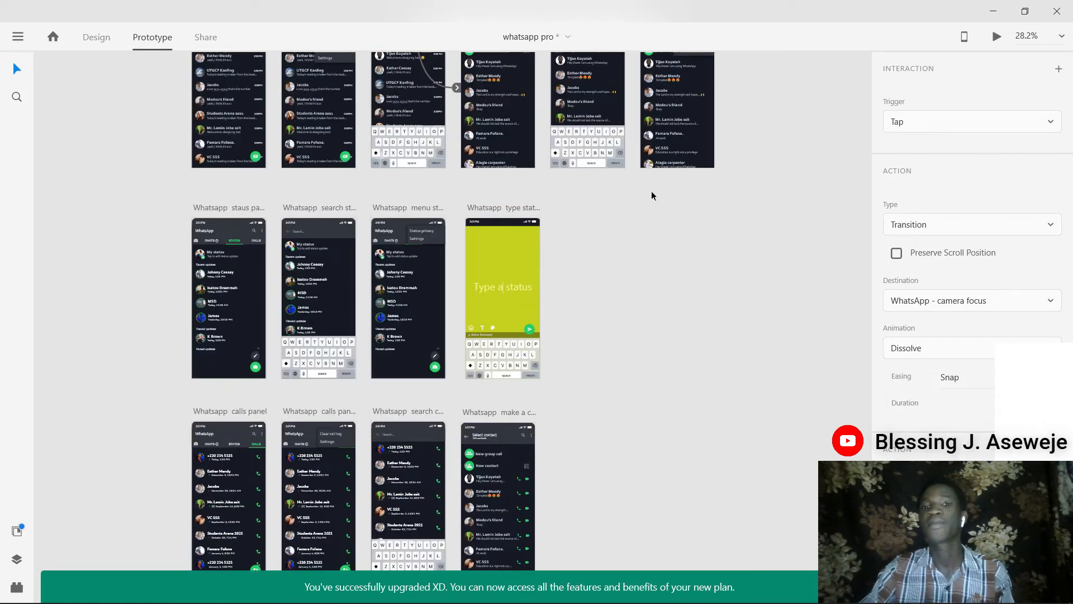
pyautogui.scroll(2, 652, 195)
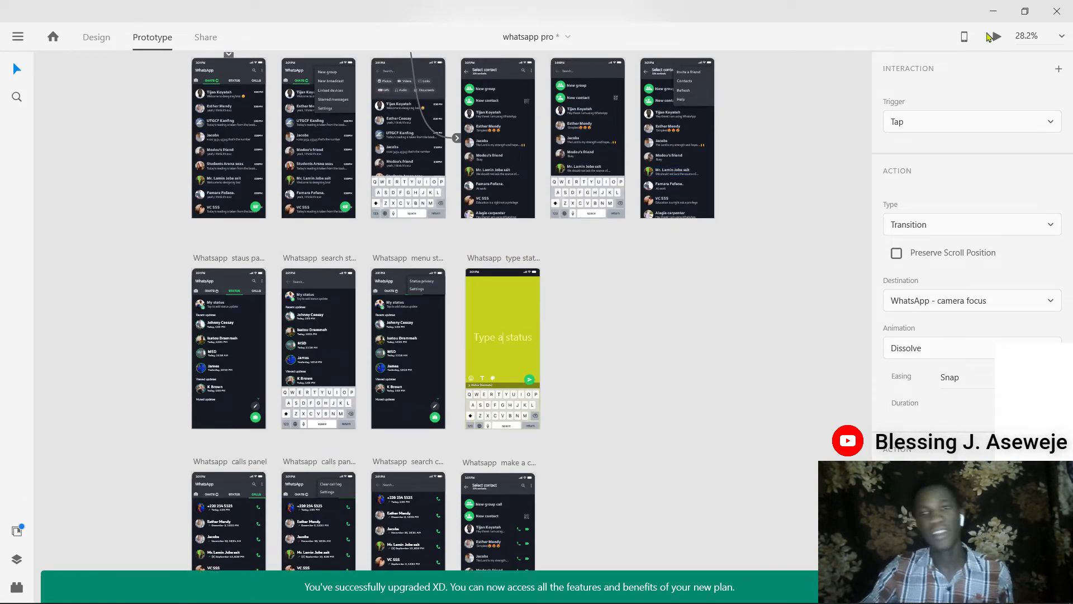
# Preview the prototype from the splash artboard and test switching between the Status, Calls and Chats tabs.
pyautogui.scroll(6, 532, 229)
pyautogui.click(245, 145)
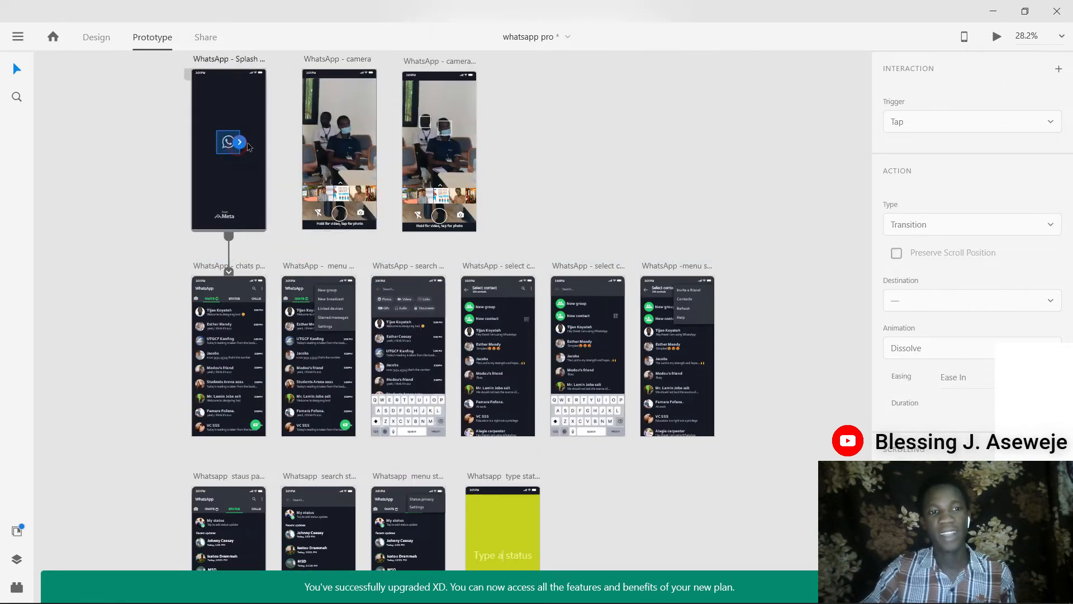
pyautogui.click(241, 103)
pyautogui.click(996, 36)
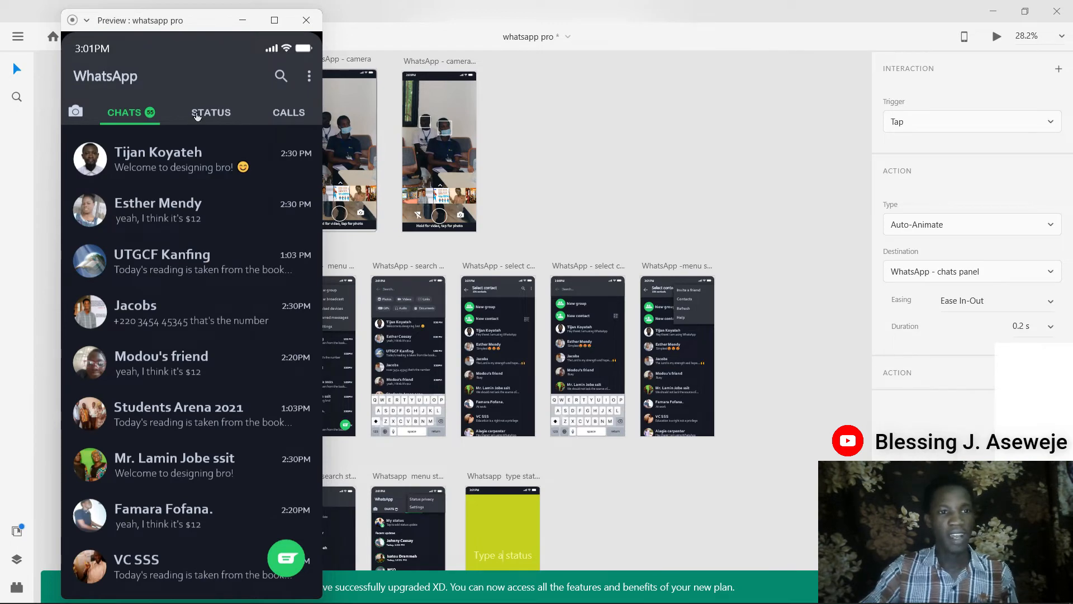
pyautogui.click(199, 117)
pyautogui.click(289, 112)
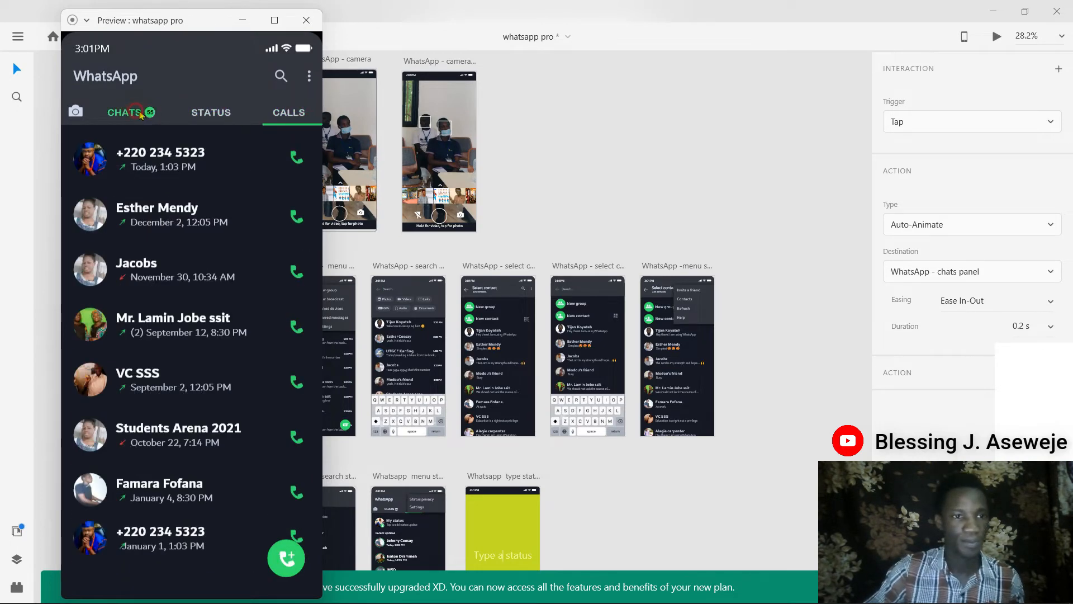
pyautogui.click(131, 112)
pyautogui.click(212, 112)
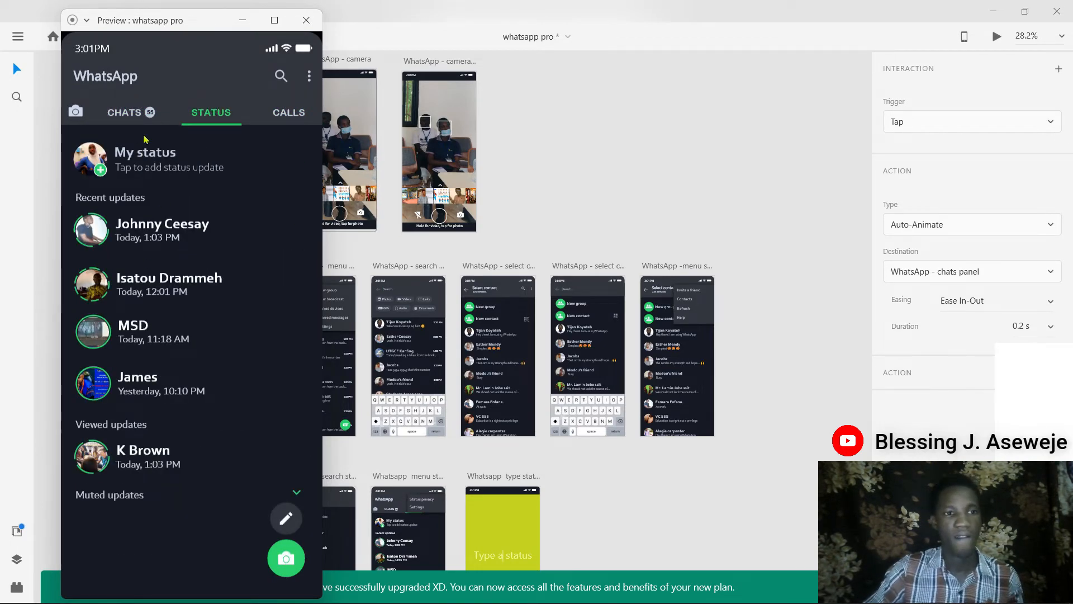
pyautogui.click(134, 115)
# Test the chats panel's search, back arrow and overflow menu in the preview, and switch to the Status tab.
pyautogui.click(282, 79)
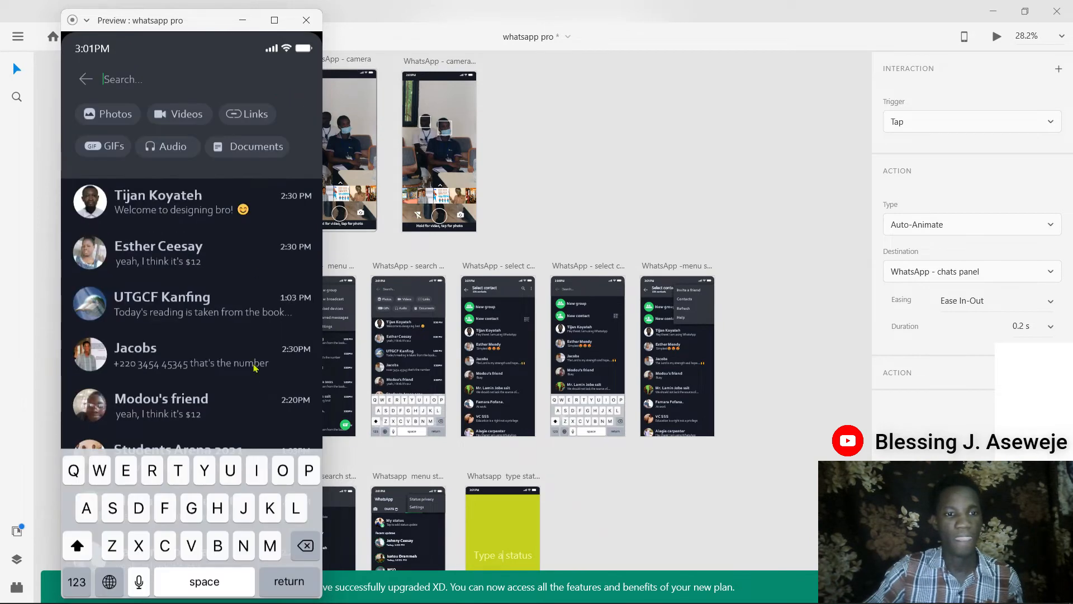
pyautogui.click(86, 78)
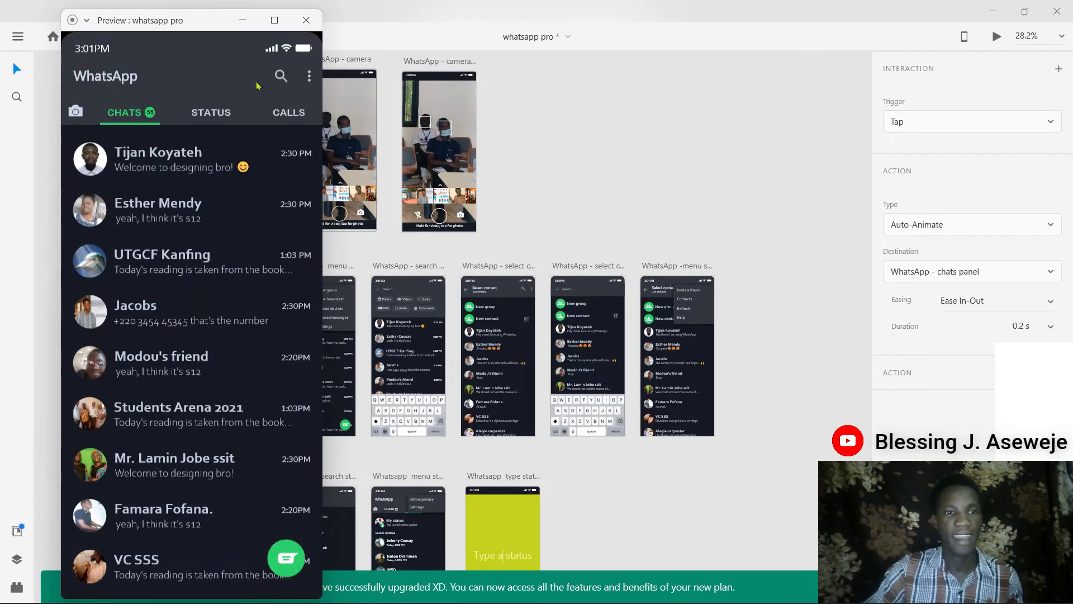
pyautogui.click(311, 79)
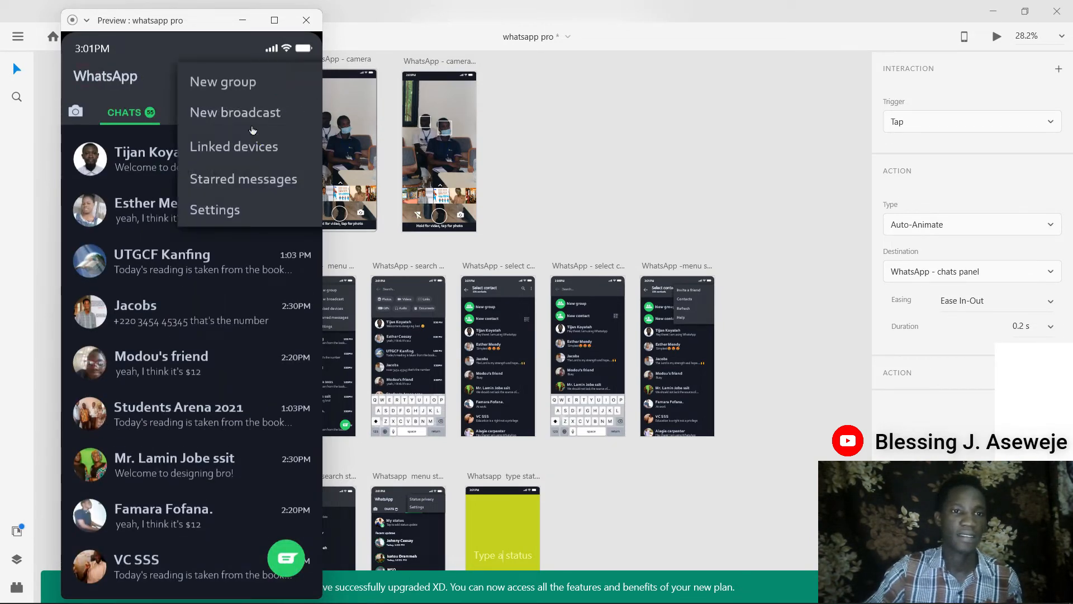
pyautogui.click(214, 112)
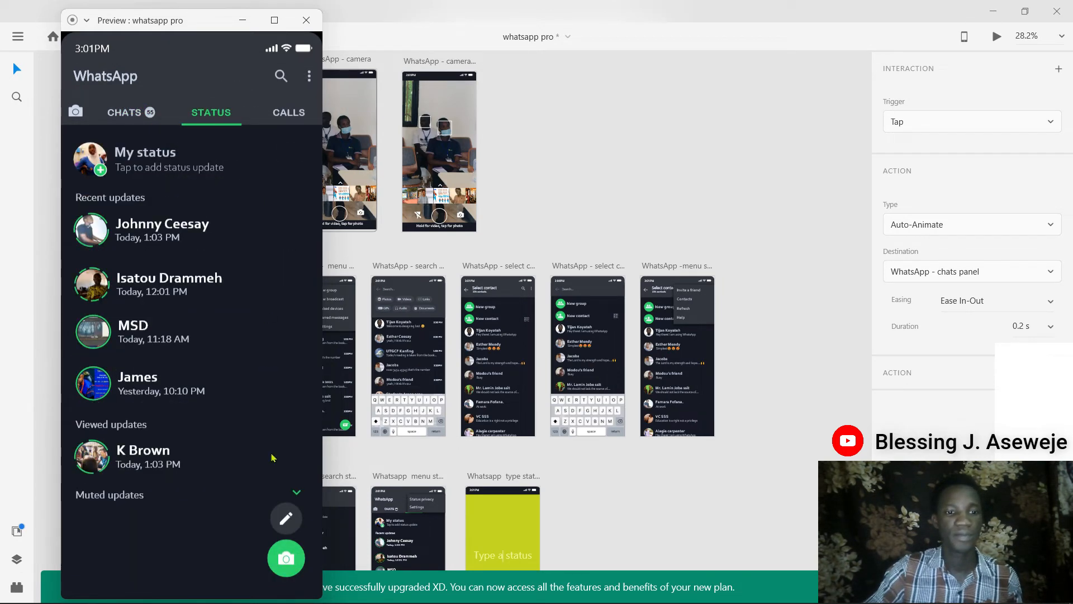
# Test the Status screen's camera button in the preview, return from the camera screen, and switch to the Calls tab.
pyautogui.click(293, 564)
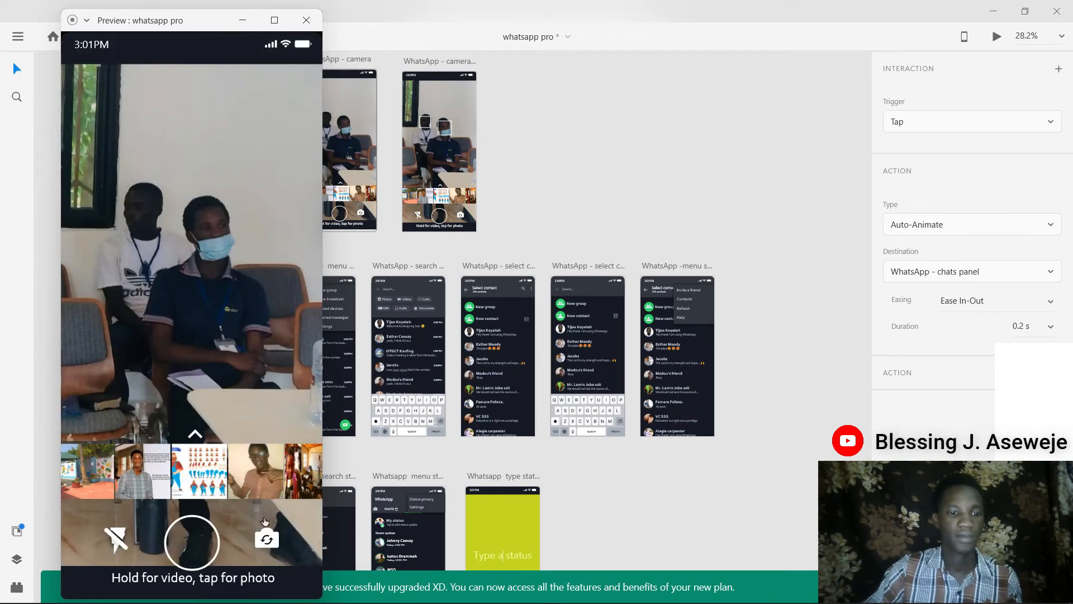
pyautogui.click(272, 571)
pyautogui.click(289, 112)
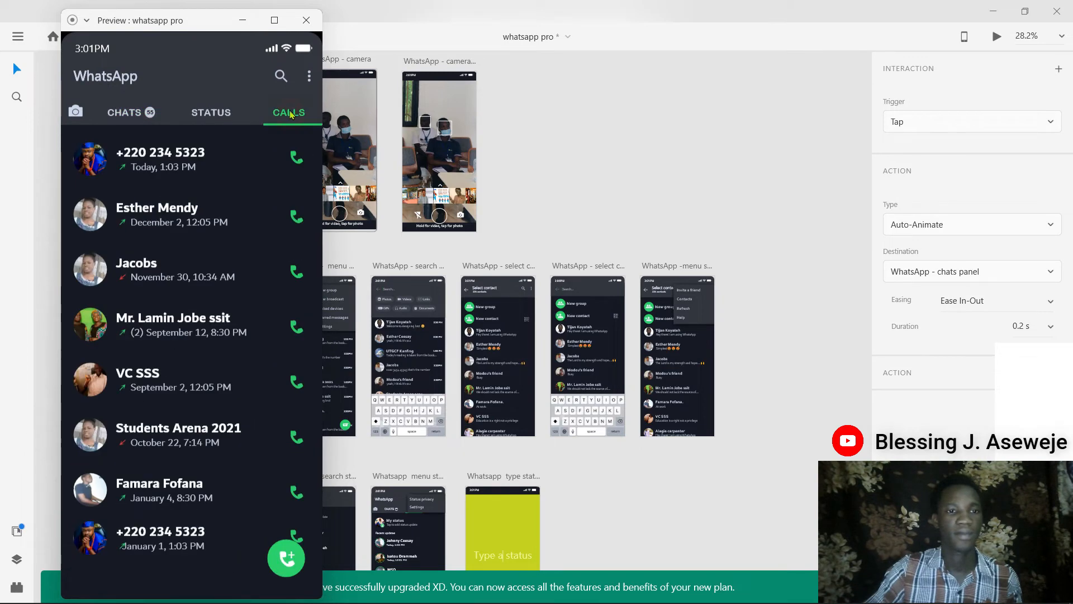
# Test the Calls screen's new-call button, the contact list's back arrow, and opening and dismissing the overflow menu.
pyautogui.click(286, 558)
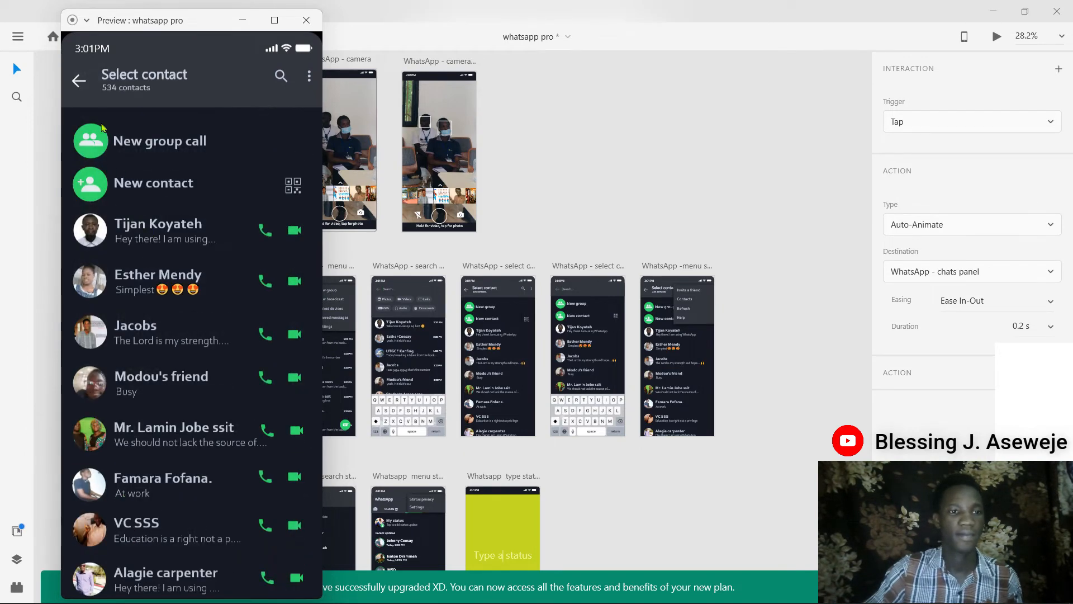
pyautogui.click(81, 78)
pyautogui.click(308, 77)
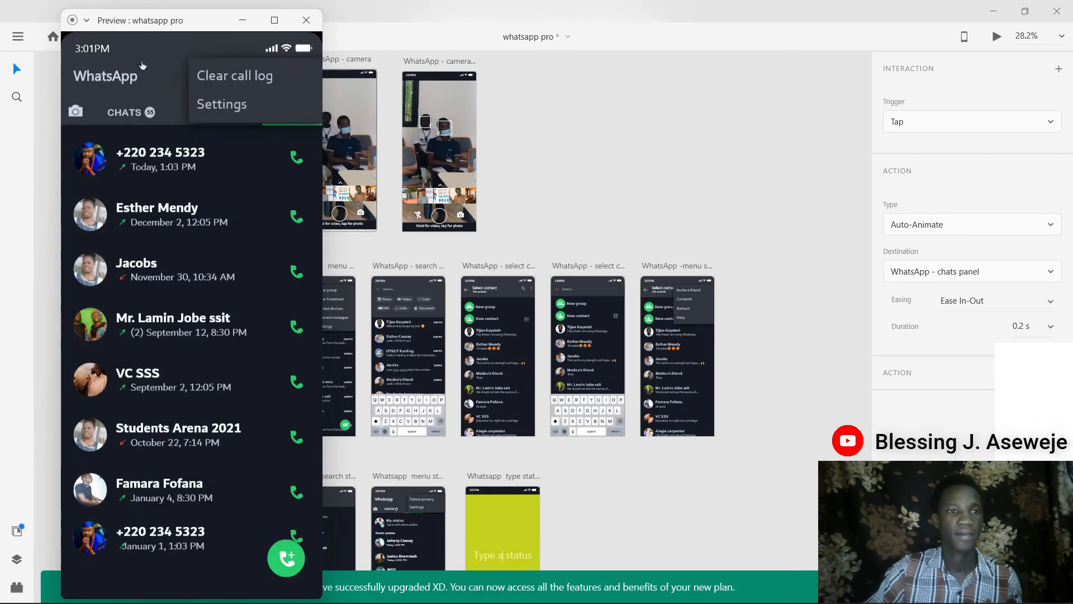
pyautogui.click(141, 67)
# Test the camera icon's link from the Calls screen, return to the chats panel, and close the preview.
pyautogui.click(78, 112)
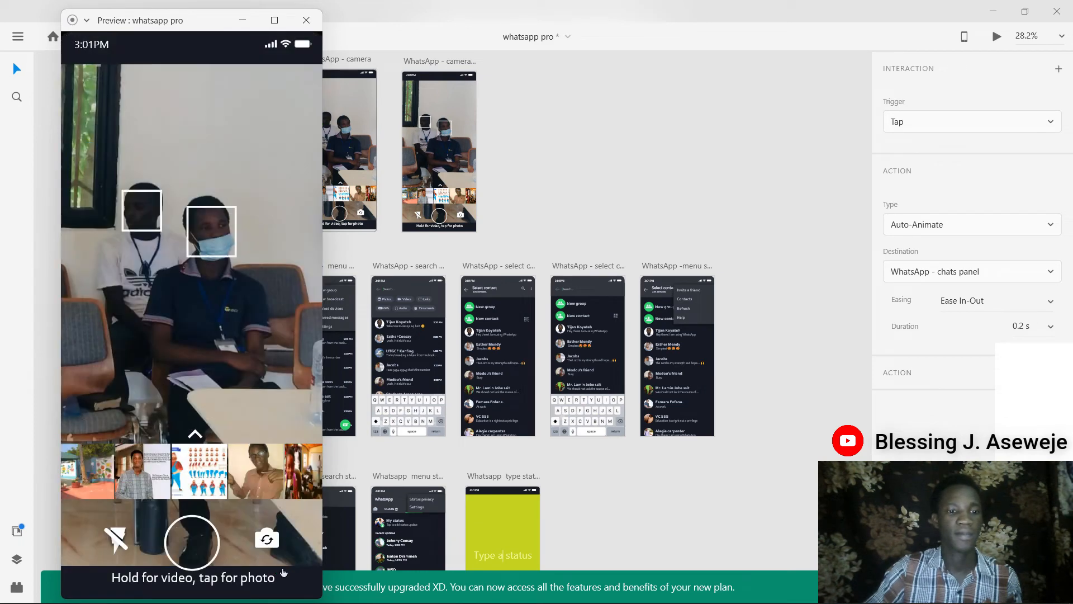
pyautogui.click(284, 573)
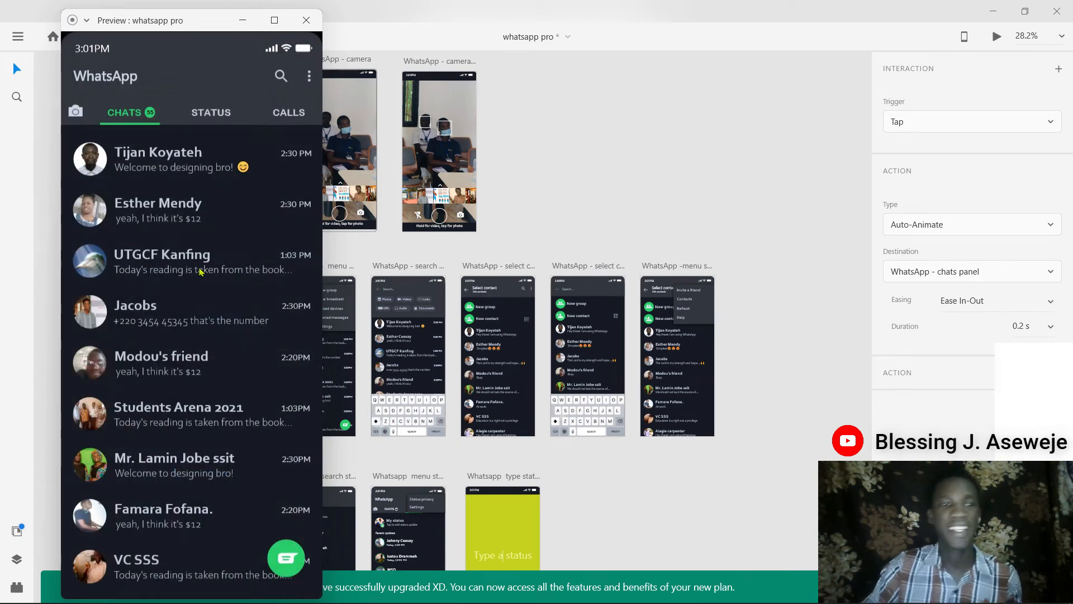
pyautogui.click(303, 20)
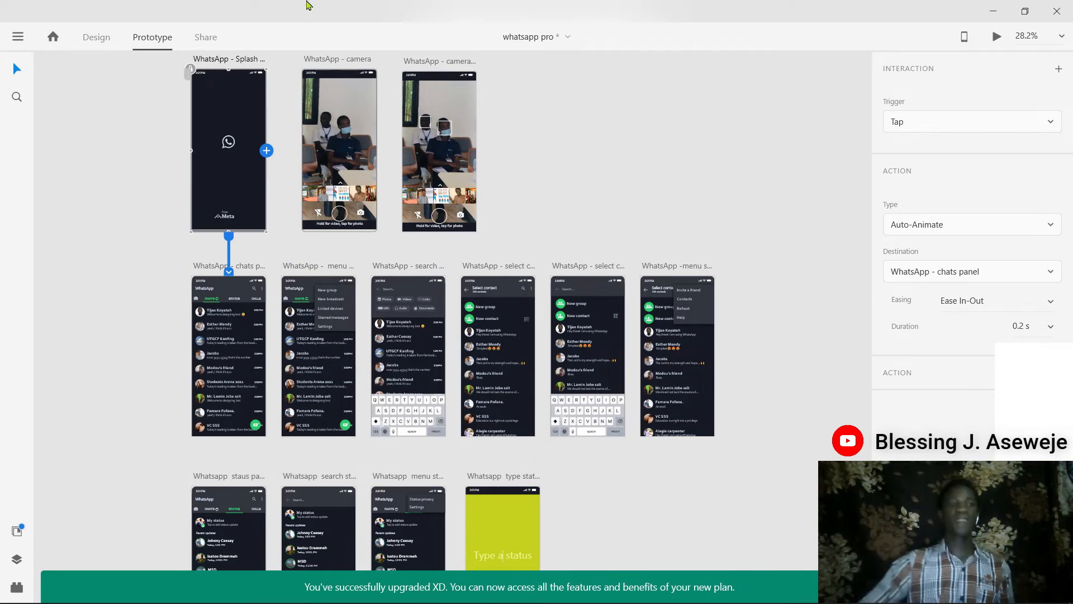
# Display the prototype connections of all artboards at once and examine the wiring from the splash screen to the calls row.
pyautogui.hotkey('ctrl', 'a')
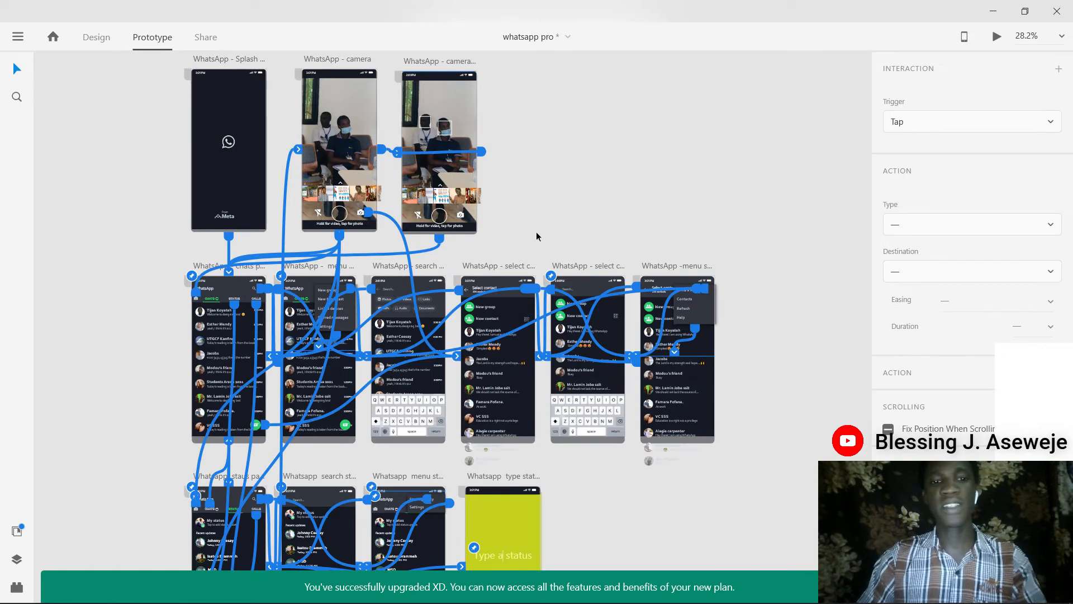
pyautogui.scroll(-10, 535, 232)
pyautogui.scroll(5, 583, 267)
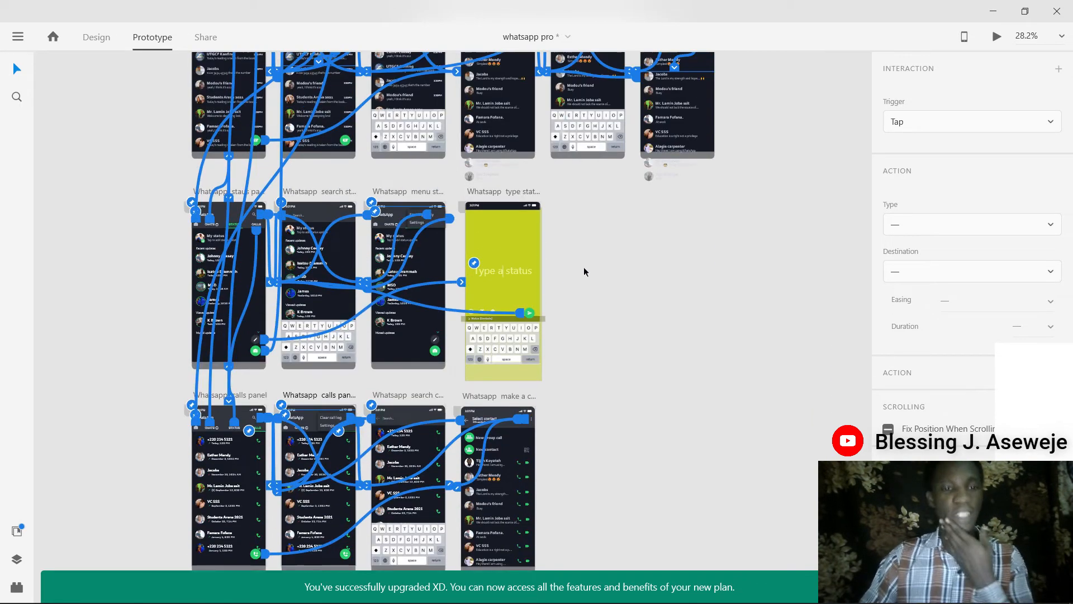
pyautogui.scroll(1, 583, 278)
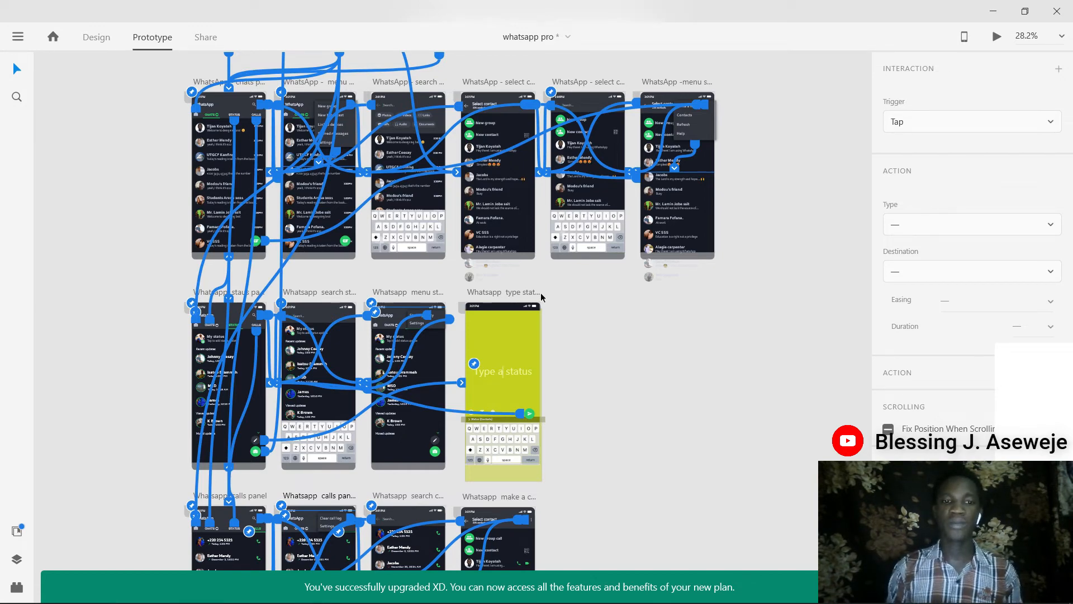
pyautogui.scroll(7, 699, 288)
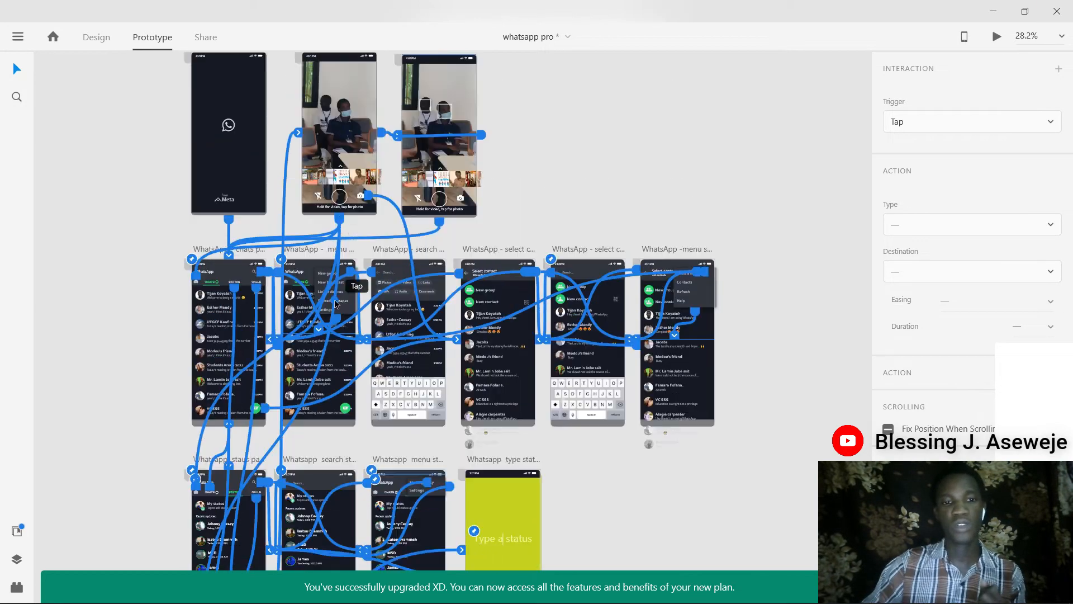
pyautogui.scroll(-9, 380, 296)
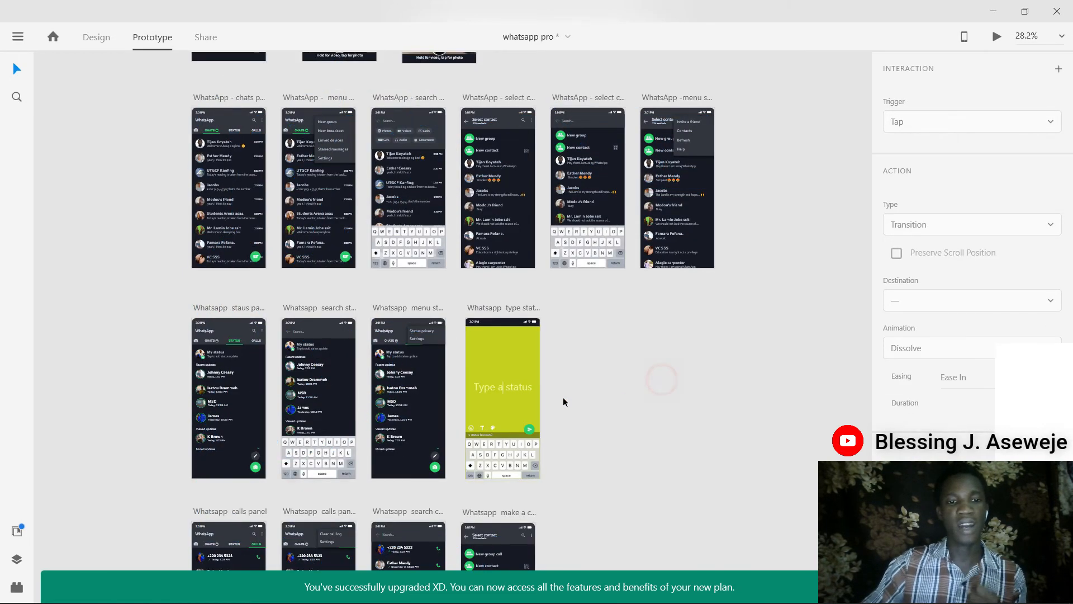
# Inspect the individual connections of the chats menu, search, select-contact and contact-menu artboards.
pyautogui.click(439, 320)
pyautogui.click(309, 136)
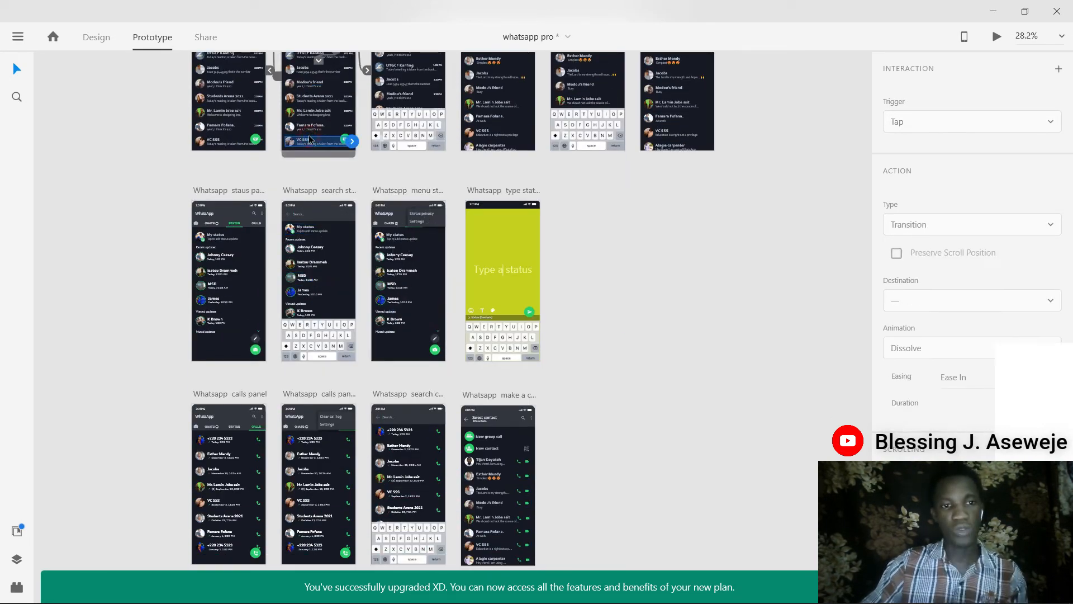
pyautogui.scroll(1, 328, 143)
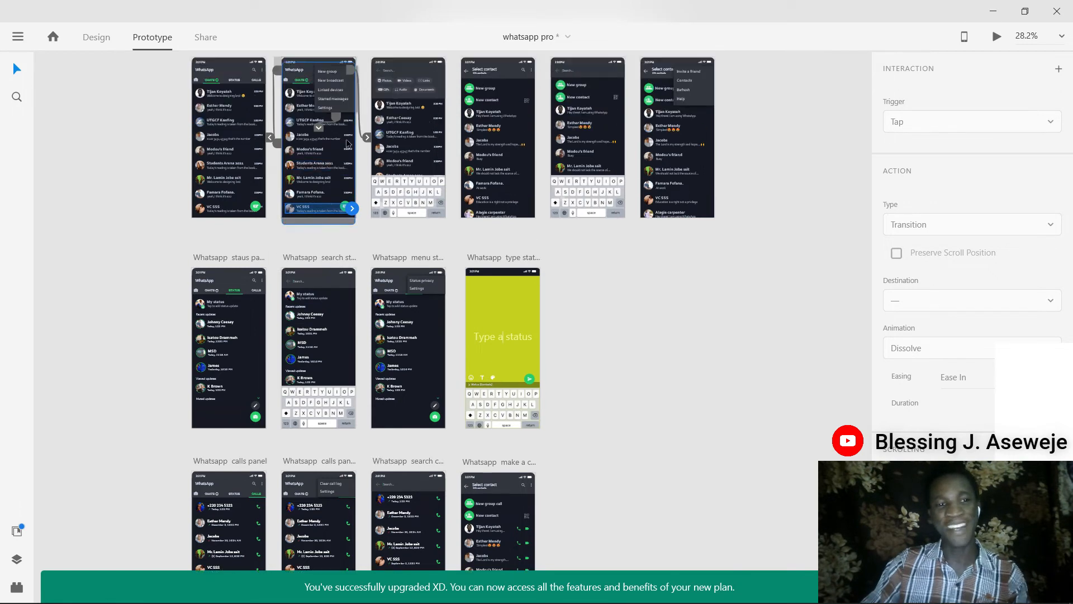
pyautogui.click(387, 138)
pyautogui.click(486, 88)
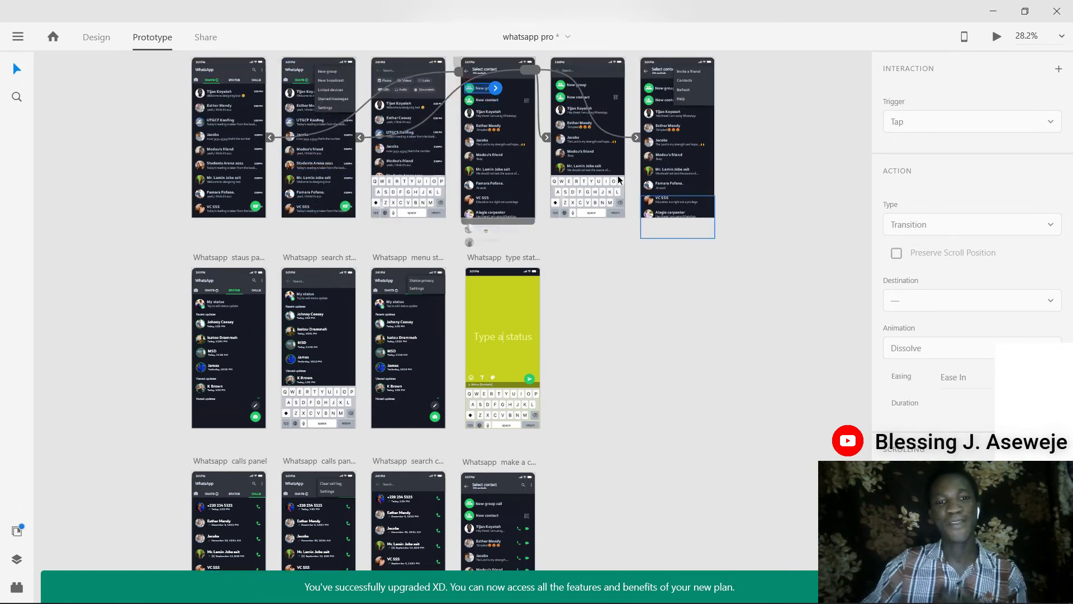
pyautogui.click(582, 166)
pyautogui.click(660, 165)
# Inspect the connections of the type-status, status menu and main status artboards, following the wires to the calls row.
pyautogui.click(503, 313)
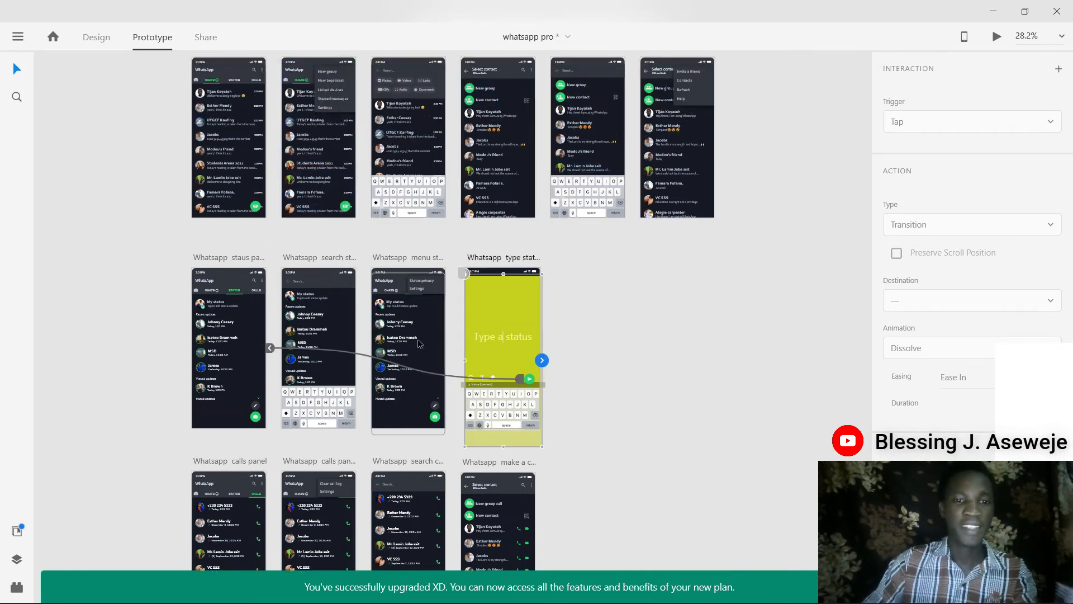
pyautogui.click(378, 335)
pyautogui.click(219, 276)
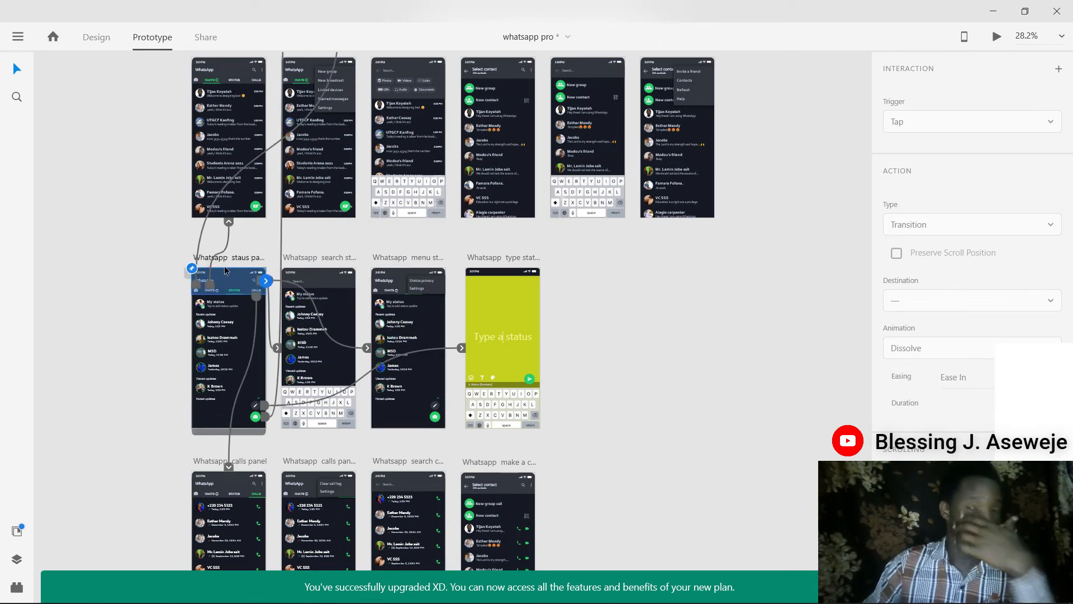
pyautogui.scroll(-5, 226, 271)
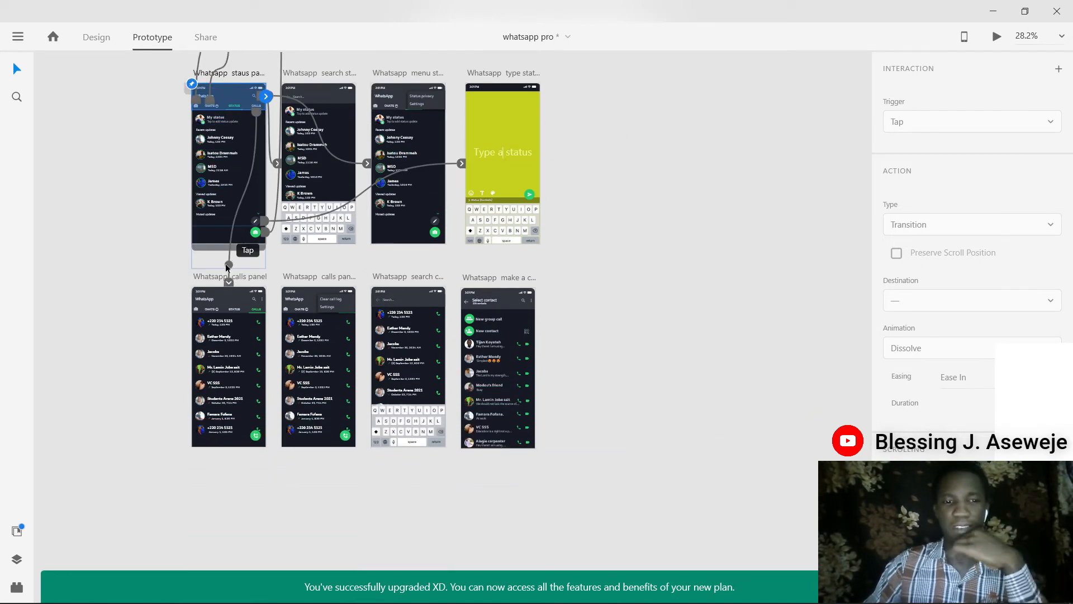
pyautogui.scroll(1, 226, 267)
pyautogui.scroll(2, 226, 259)
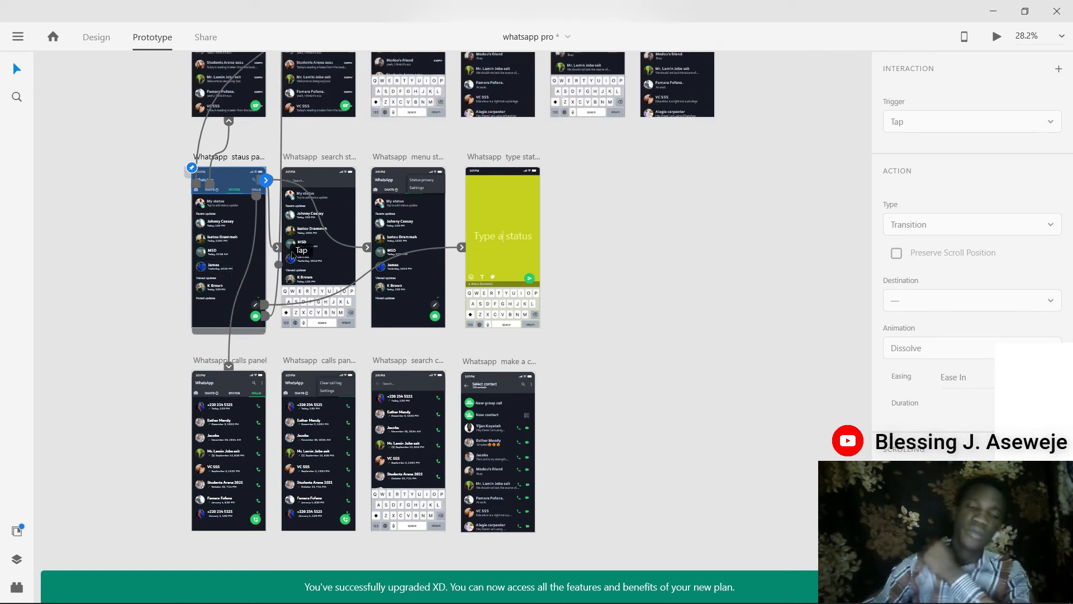
# Show the Design, Prototype and Share modes of the document in turn.
pyautogui.click(101, 38)
pyautogui.click(148, 38)
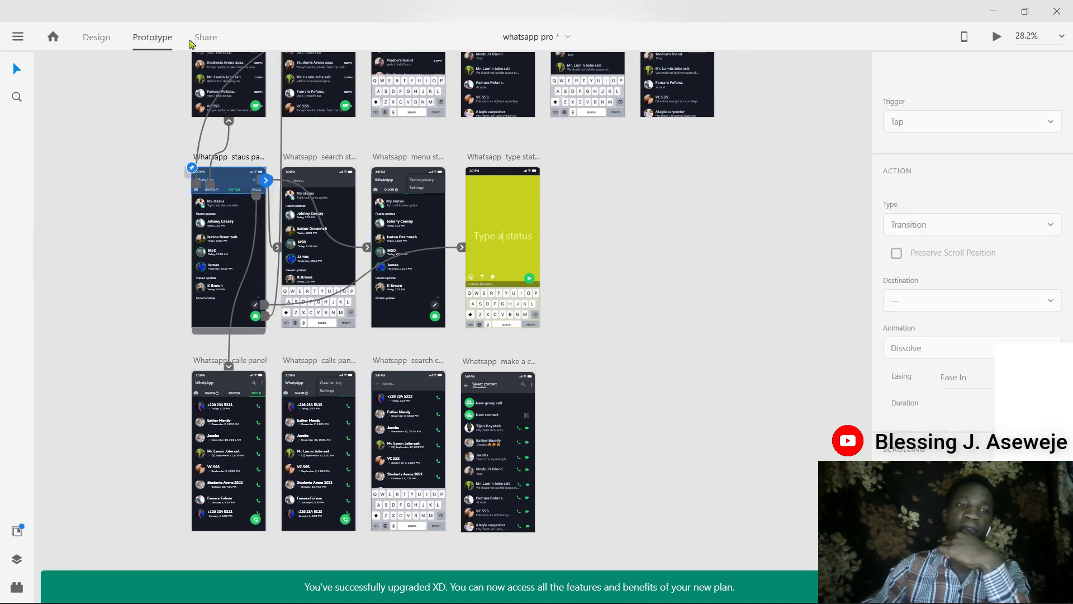
pyautogui.click(206, 37)
pyautogui.scroll(2, 626, 318)
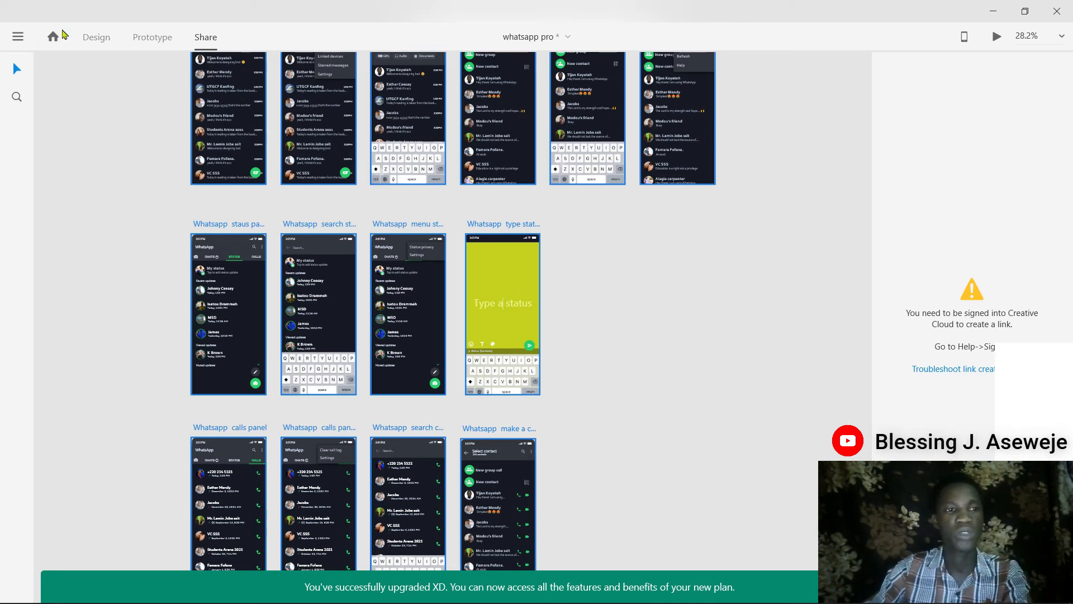
# Return to Design mode, clear the whole-document selection, and look over the chats, status and calls artboards.
pyautogui.click(95, 37)
pyautogui.click(482, 215)
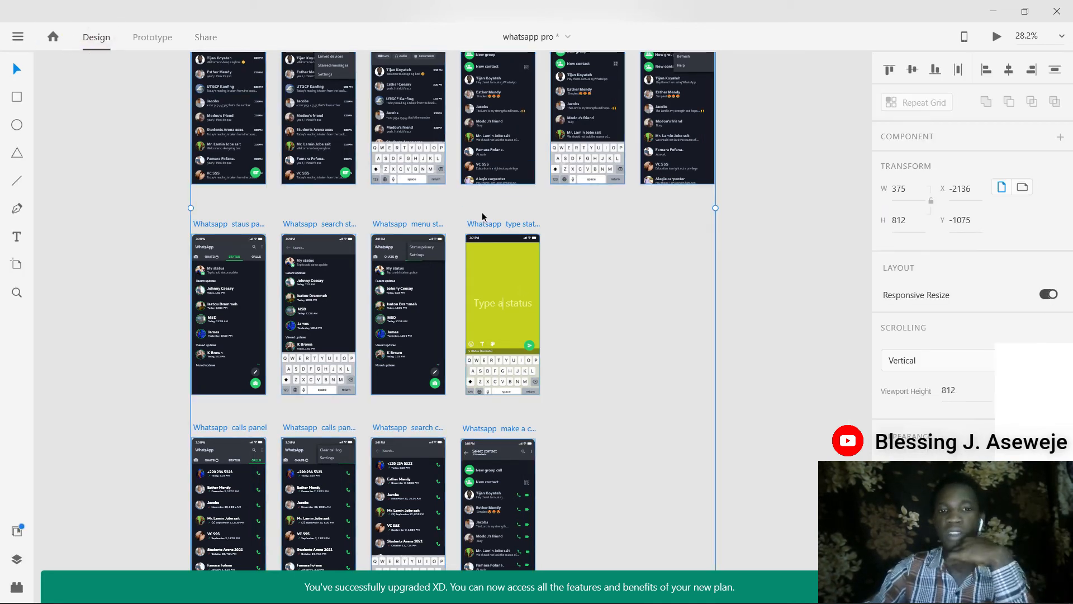
pyautogui.scroll(3, 482, 215)
pyautogui.click(392, 200)
pyautogui.scroll(-1, 747, 301)
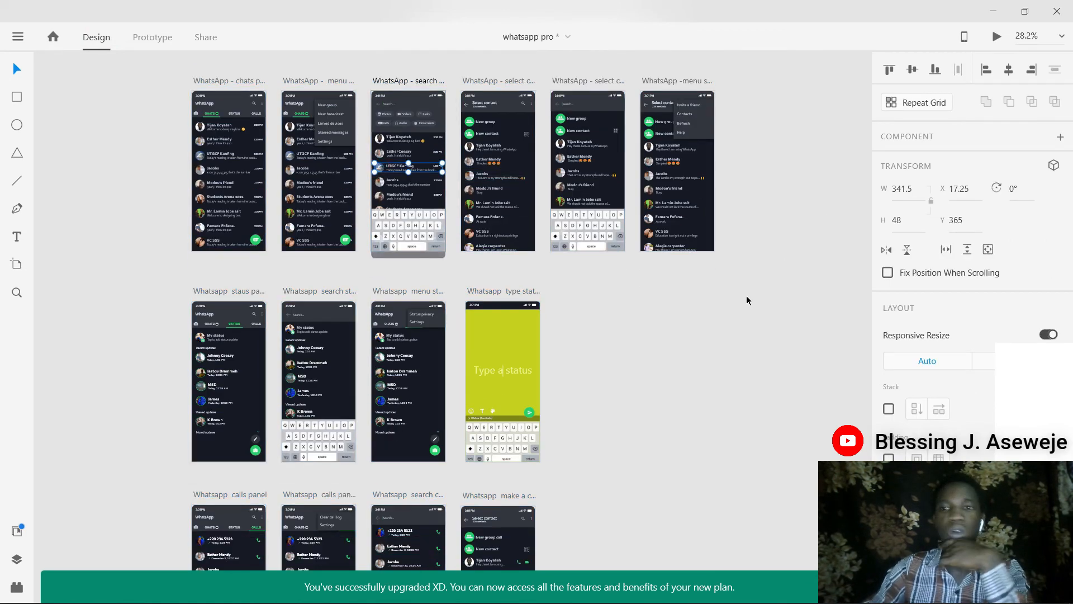
pyautogui.scroll(-2, 746, 300)
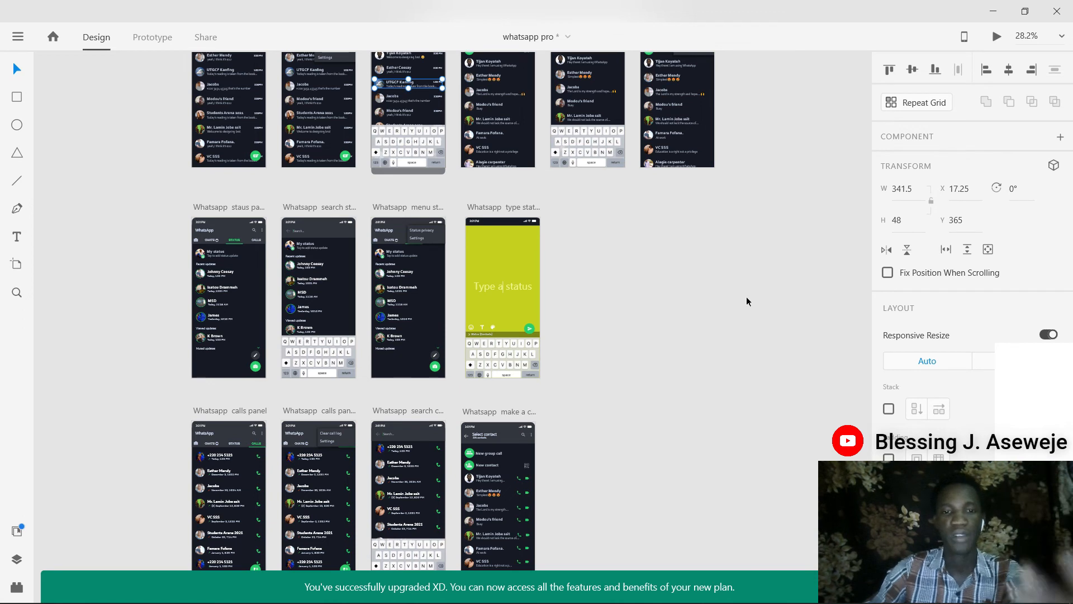
pyautogui.scroll(-3, 746, 297)
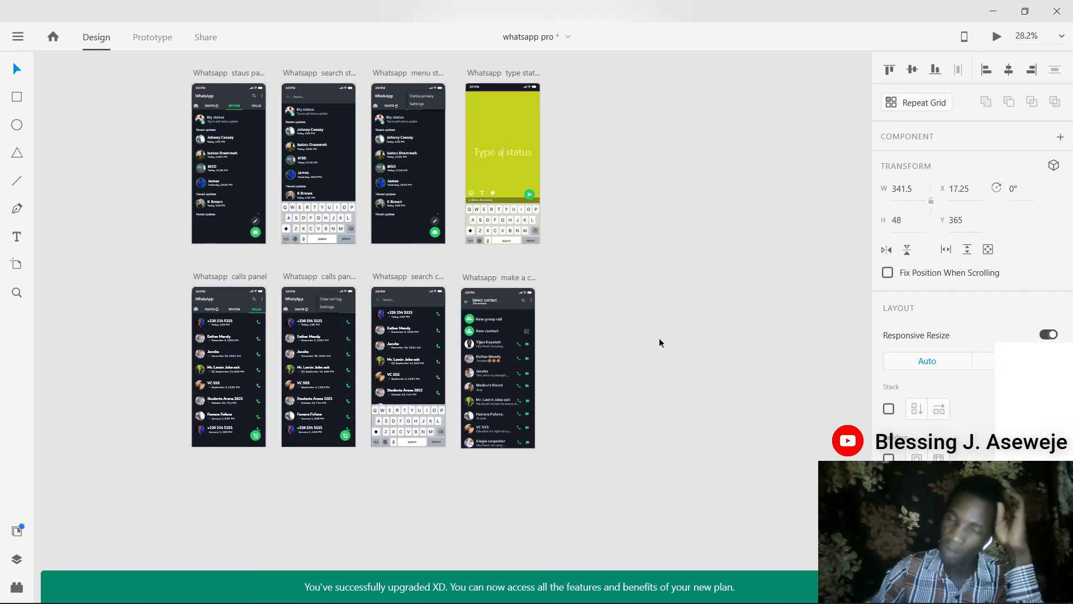
pyautogui.scroll(1, 346, 223)
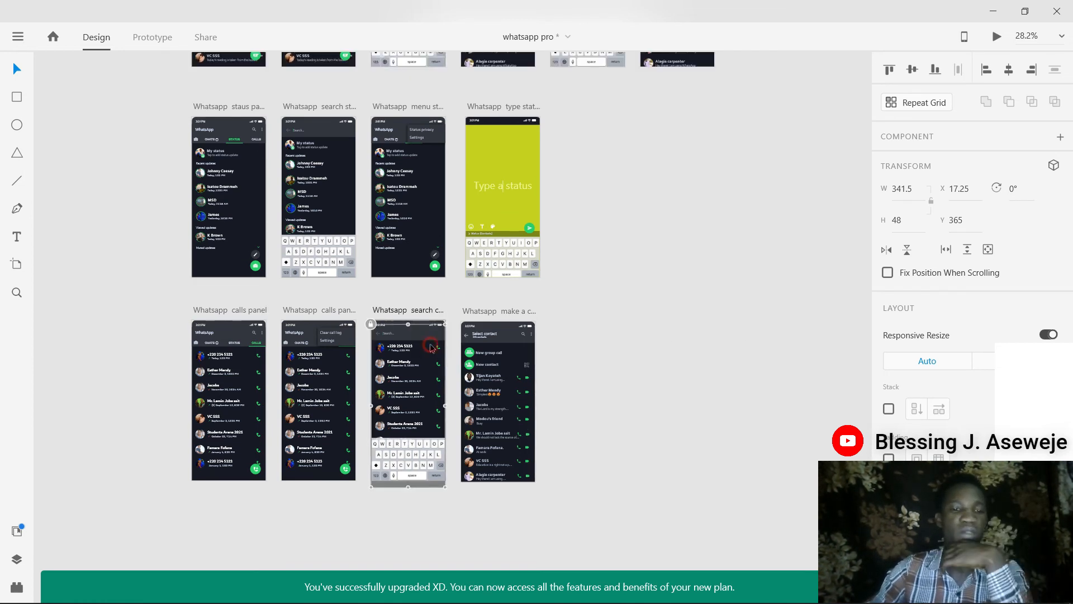
# Switch to Prototype mode and inspect the links of the status search, status menu and chats search artboards.
pyautogui.click(347, 229)
pyautogui.click(152, 37)
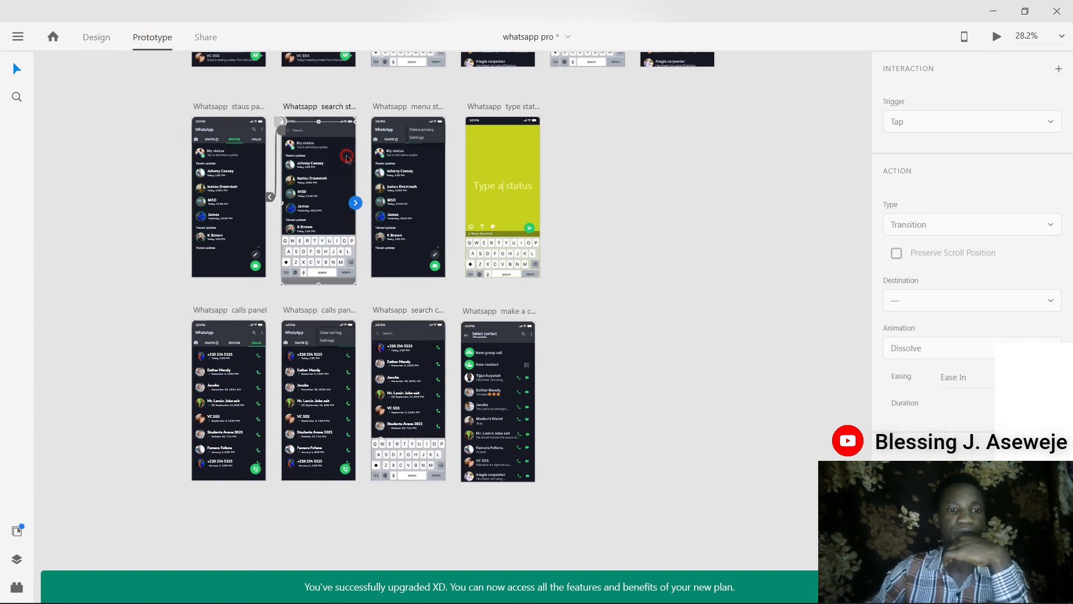
pyautogui.click(420, 199)
pyautogui.scroll(3, 421, 198)
pyautogui.click(316, 114)
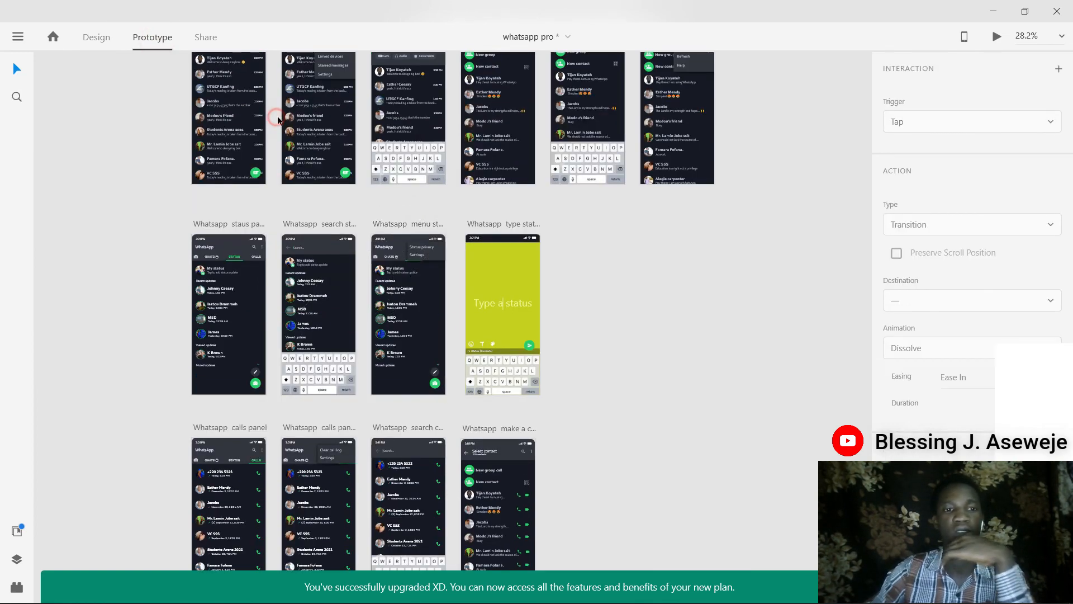
pyautogui.scroll(3, 418, 168)
pyautogui.click(418, 167)
pyautogui.scroll(2, 418, 168)
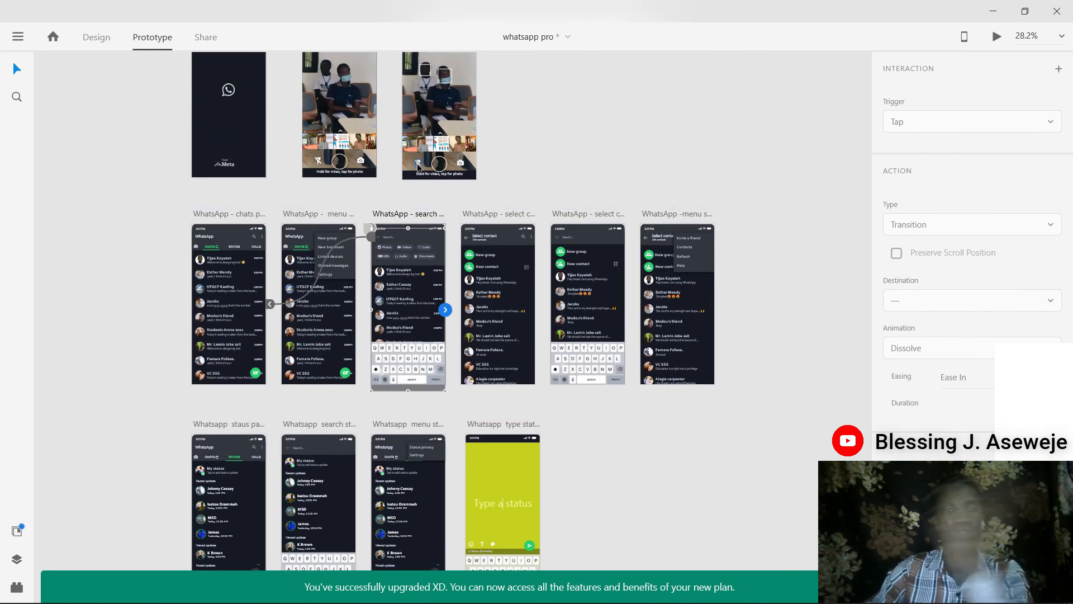
# Inspect the links of the select-contact artboard, the status search header, and the contact search keyboard.
pyautogui.click(521, 268)
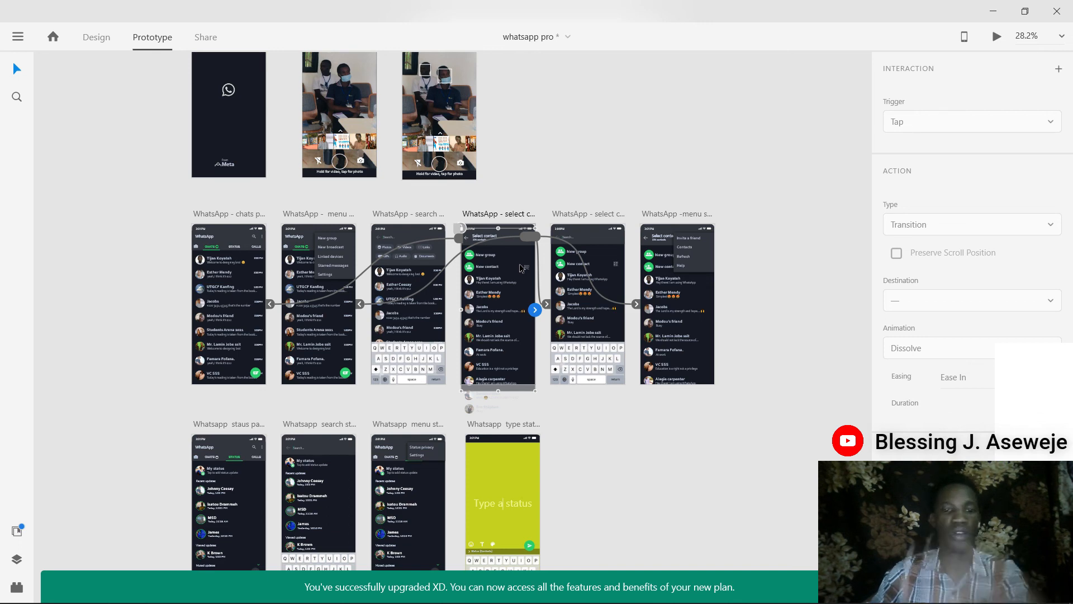
pyautogui.scroll(-3, 391, 335)
pyautogui.click(386, 332)
pyautogui.click(317, 316)
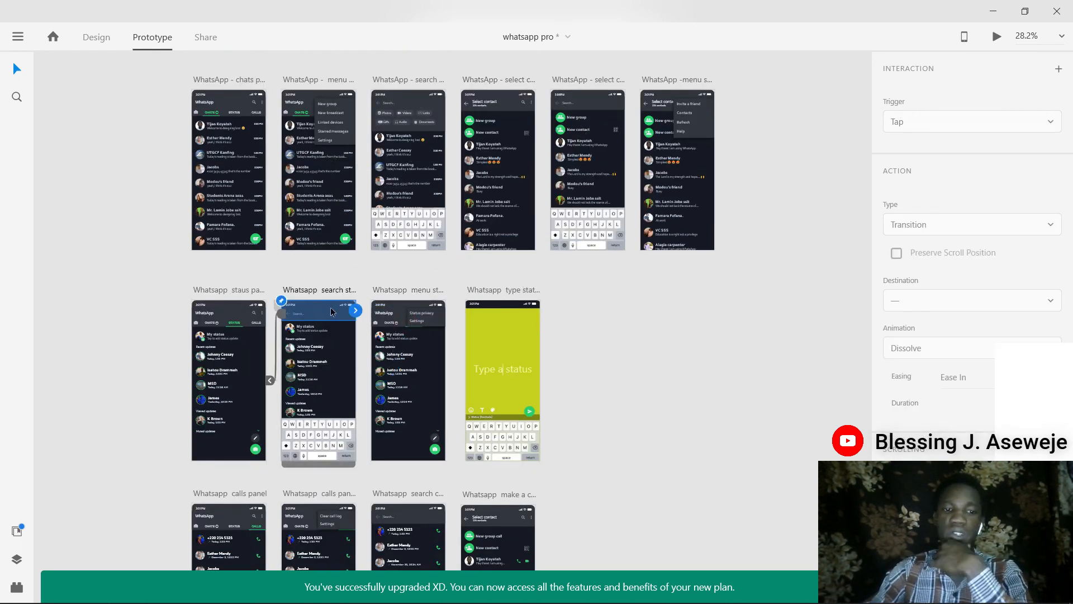
pyautogui.click(616, 221)
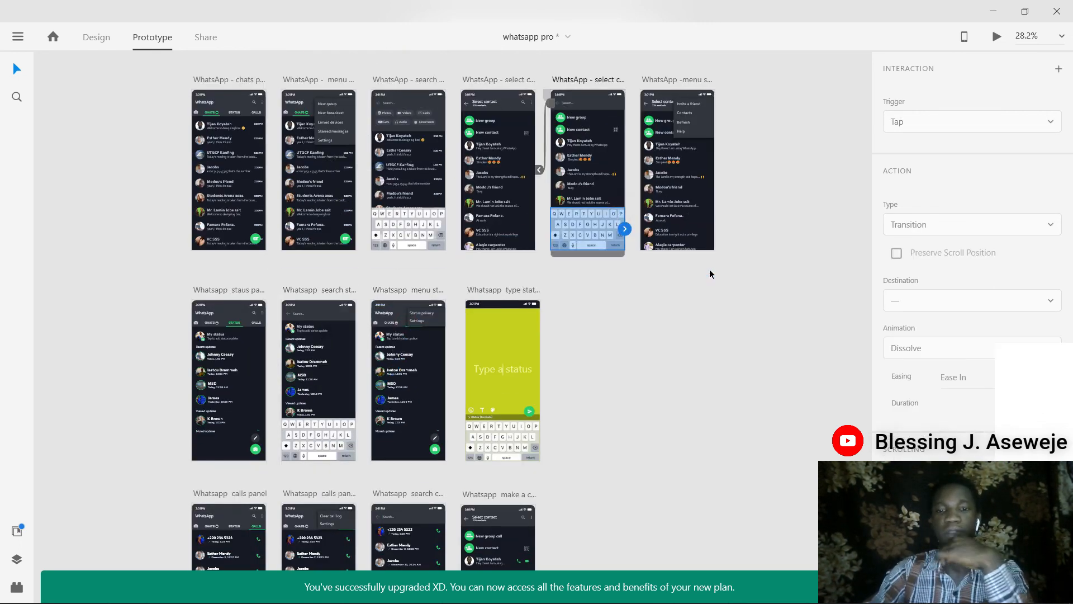